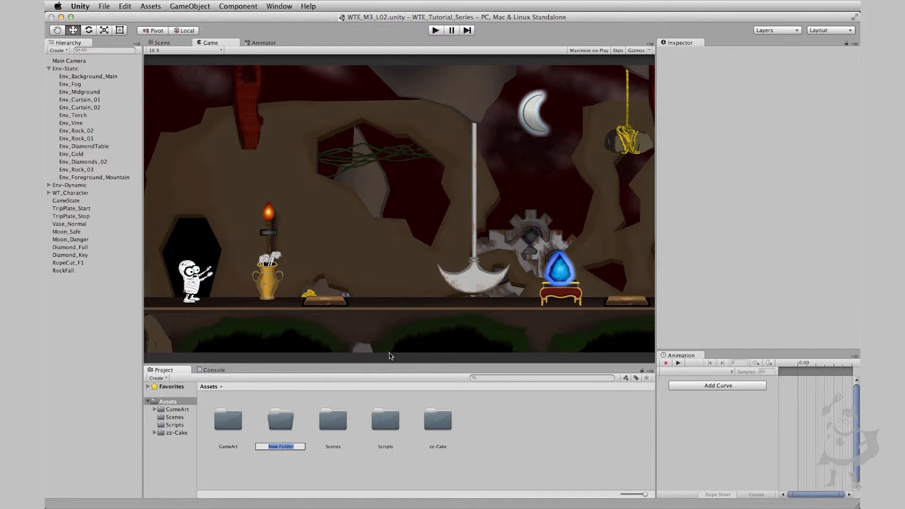
- Name the new folder in Assets "Animation-Files" and open it
{"action": "type", "text": "A"}
{"action": "key", "text": "BackSpace"}
{"action": "key", "text": "BackSpace"}
{"action": "type", "text": "on-Files"}
{"action": "key", "text": "Return"}
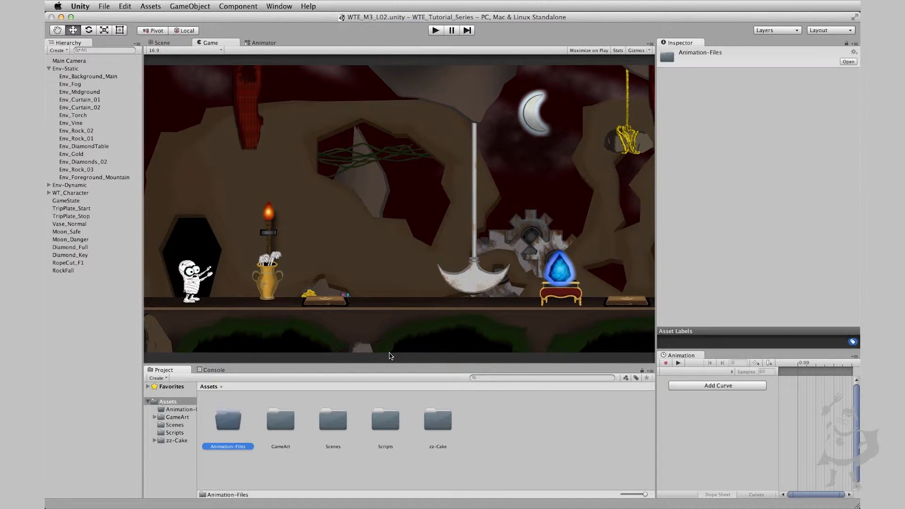
{"action": "double_click", "coordinate": [232, 425]}
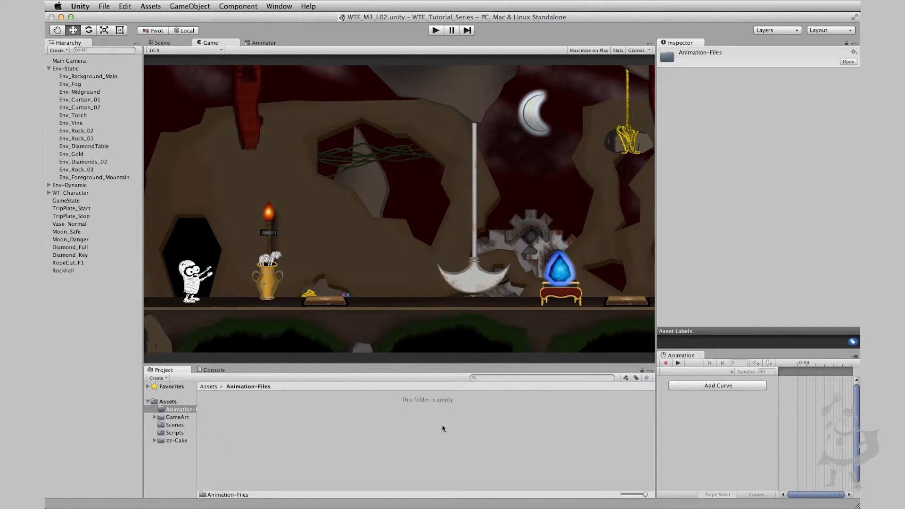
- Move the objects from TripPlate_Start through RockFall into the Env-Dynamic group and collapse the Env-Dynamic and Env-Static groups
{"action": "left_click", "coordinate": [48, 193]}
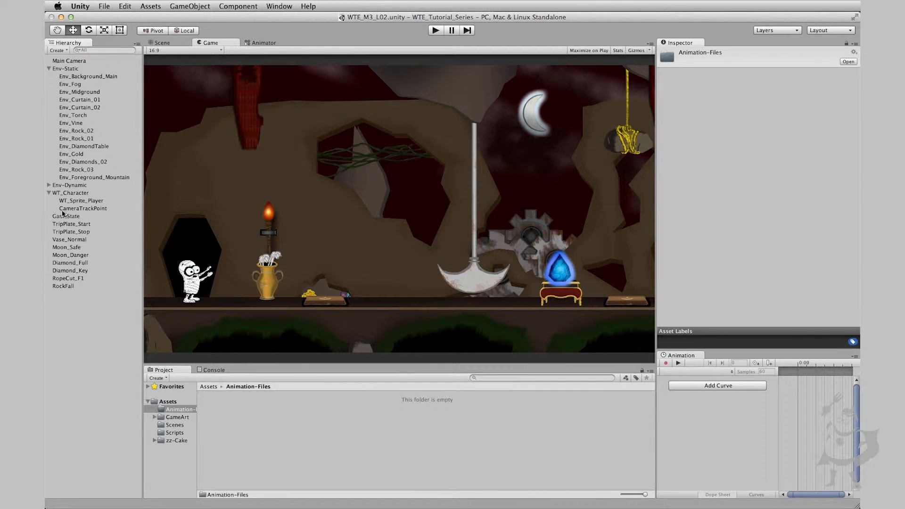
{"action": "left_click", "coordinate": [80, 225]}
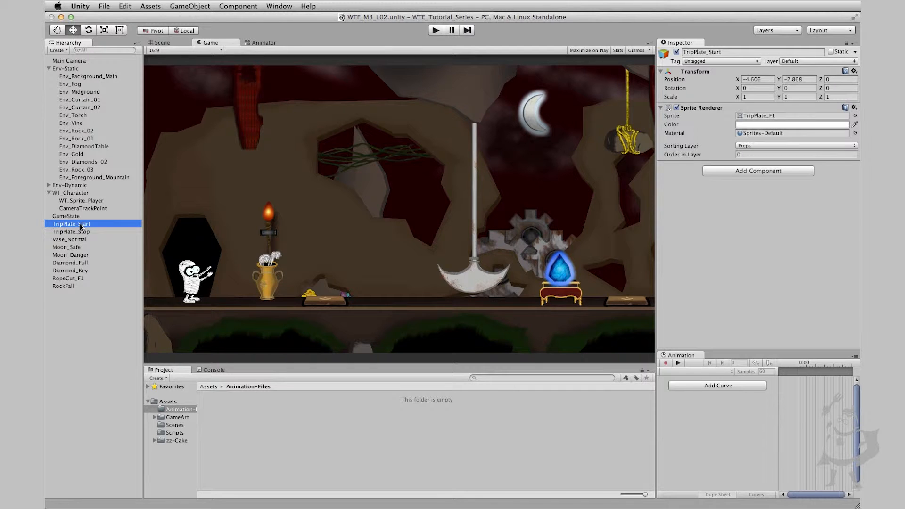
{"action": "left_click", "coordinate": [68, 287], "text": "shift"}
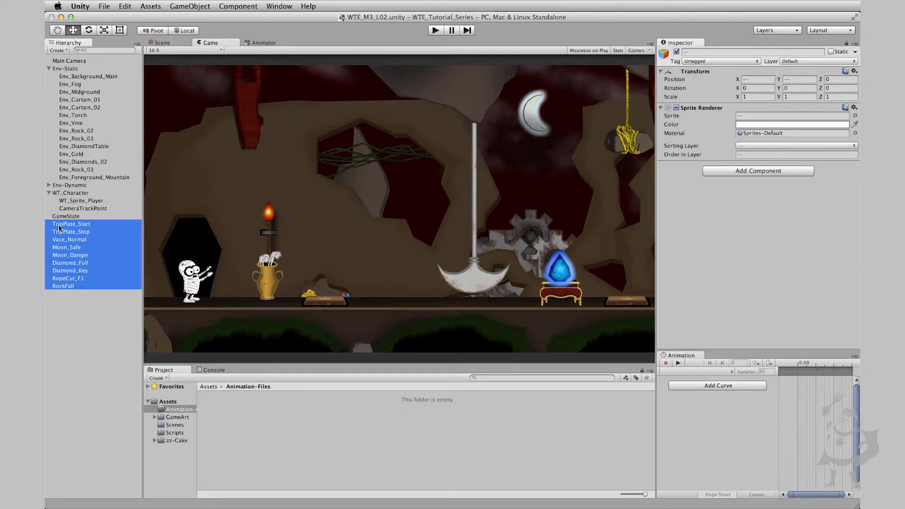
{"action": "left_click_drag", "start_coordinate": [59, 227], "coordinate": [75, 187]}
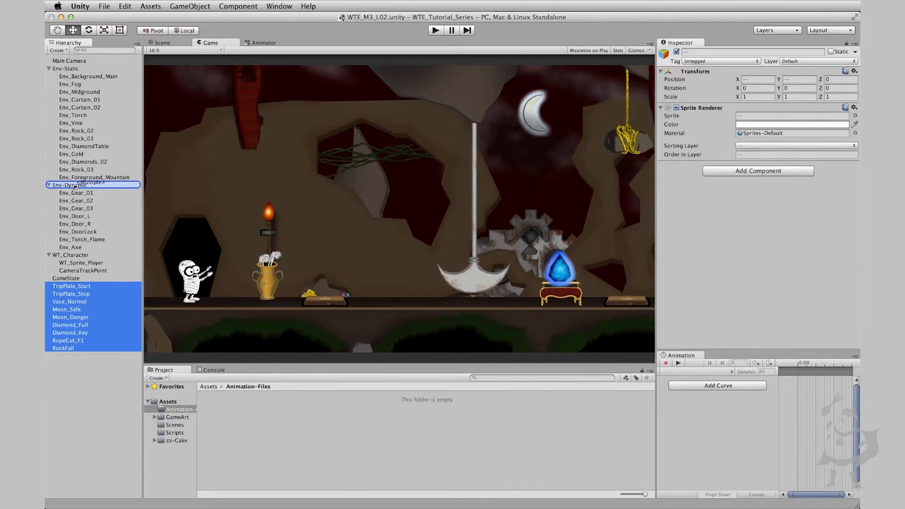
{"action": "left_click", "coordinate": [49, 184]}
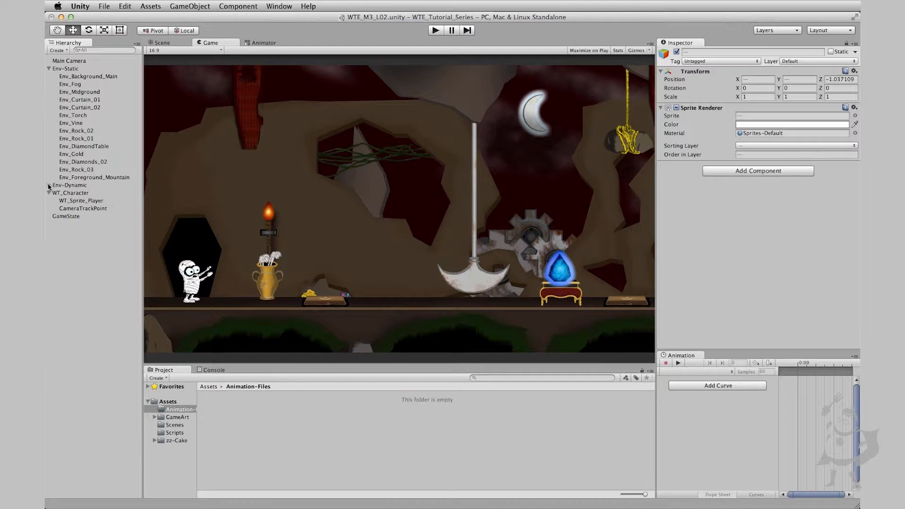
{"action": "left_click", "coordinate": [88, 294]}
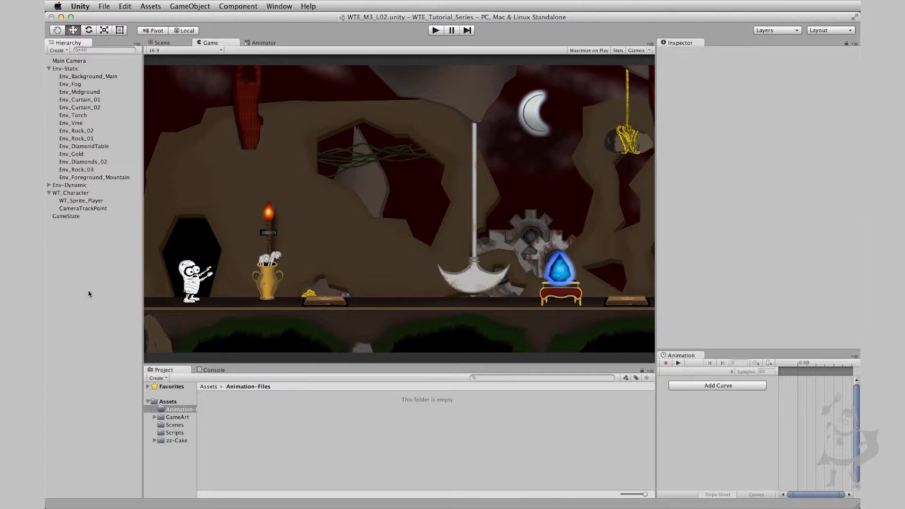
{"action": "left_click", "coordinate": [49, 68]}
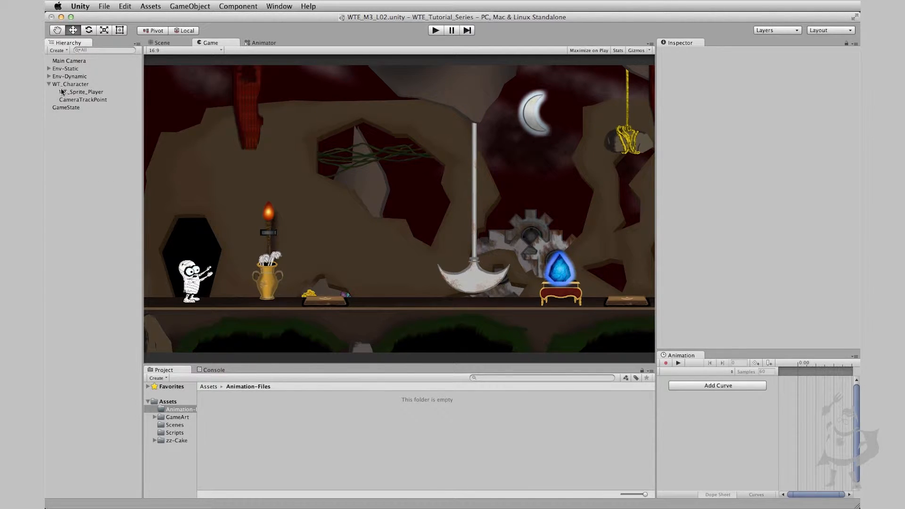
- With WT_Sprite_Player selected, undock the Animation window, redock it below the Inspector and widen that column
{"action": "left_click", "coordinate": [81, 92]}
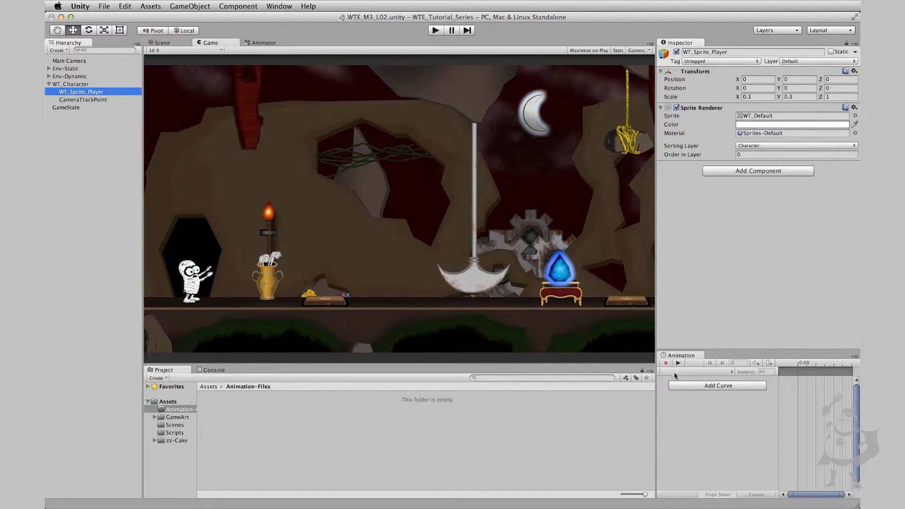
{"action": "left_click", "coordinate": [670, 358]}
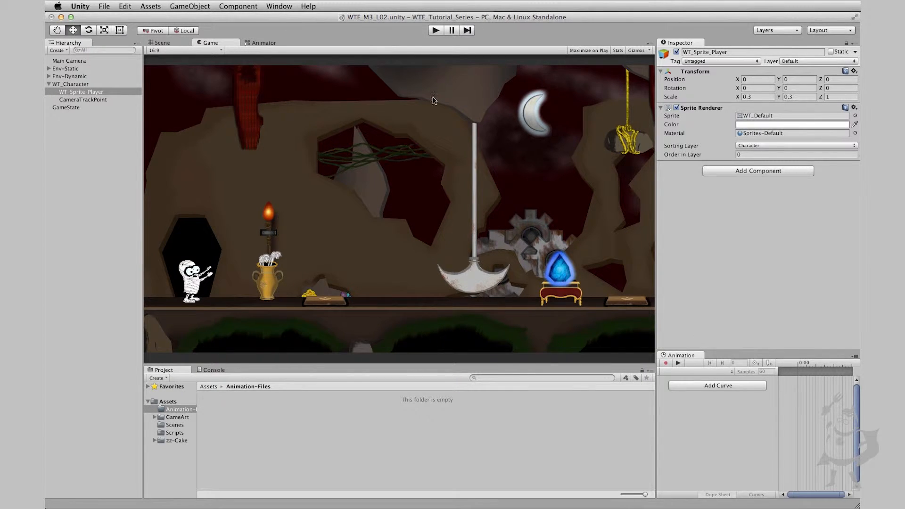
{"action": "left_click", "coordinate": [285, 7]}
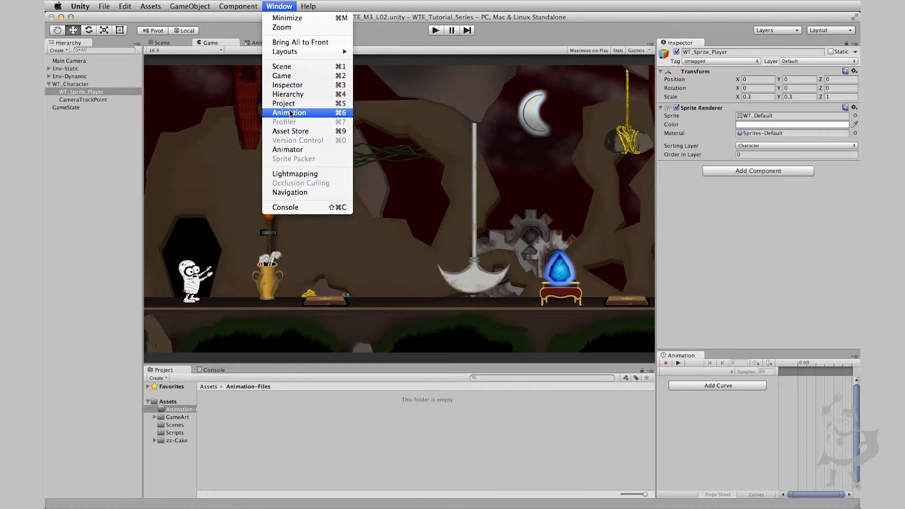
{"action": "left_click", "coordinate": [683, 356]}
{"action": "left_click_drag", "start_coordinate": [680, 358], "coordinate": [722, 398]}
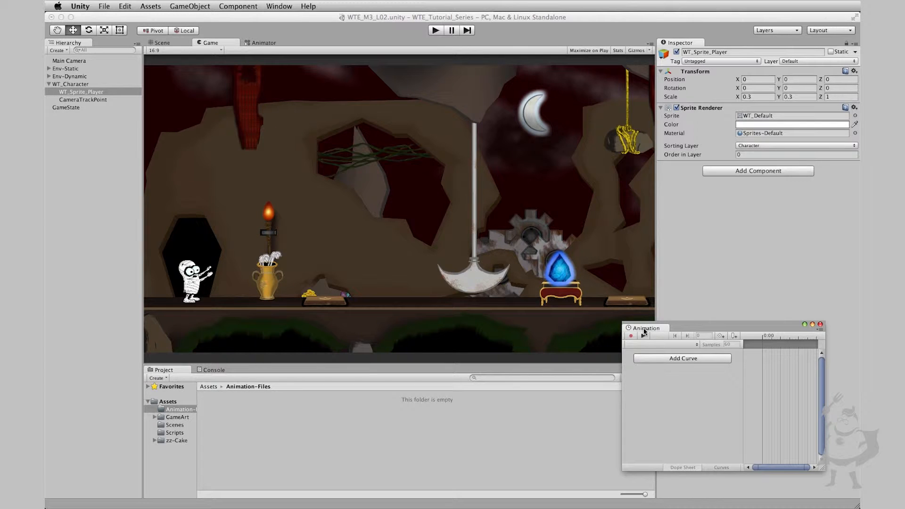
{"action": "left_click_drag", "start_coordinate": [645, 329], "coordinate": [720, 479]}
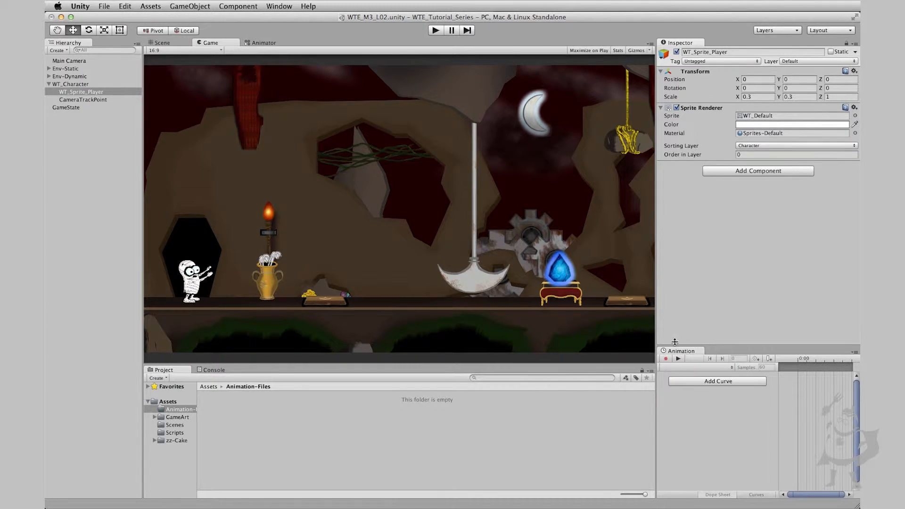
{"action": "left_click_drag", "start_coordinate": [656, 393], "coordinate": [561, 378]}
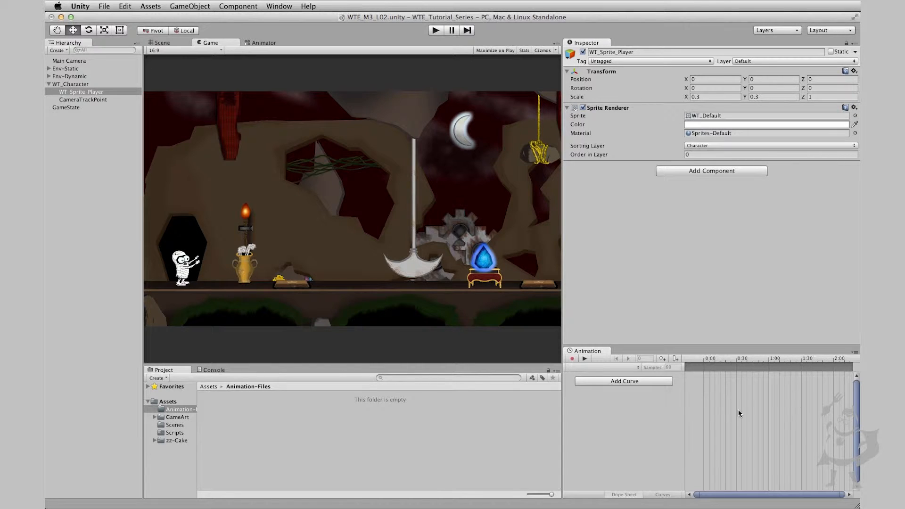
{"action": "left_click", "coordinate": [639, 368]}
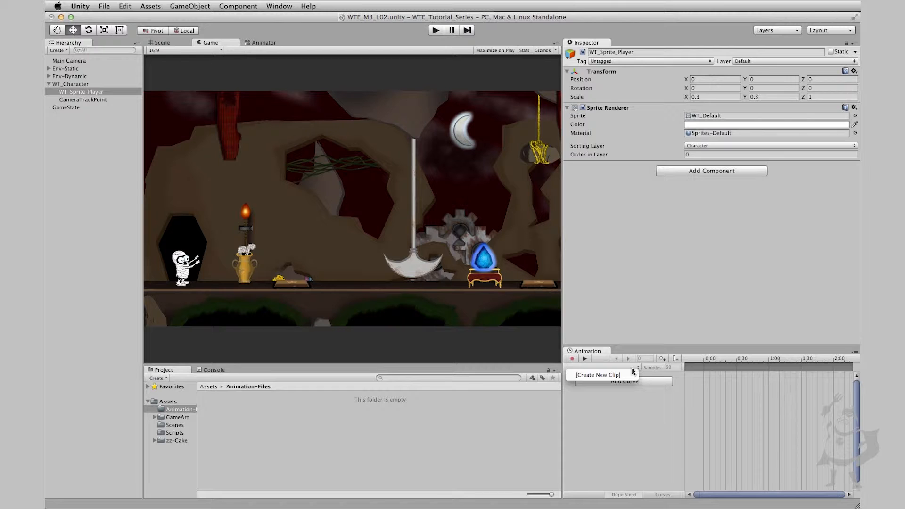
{"action": "left_click", "coordinate": [616, 467]}
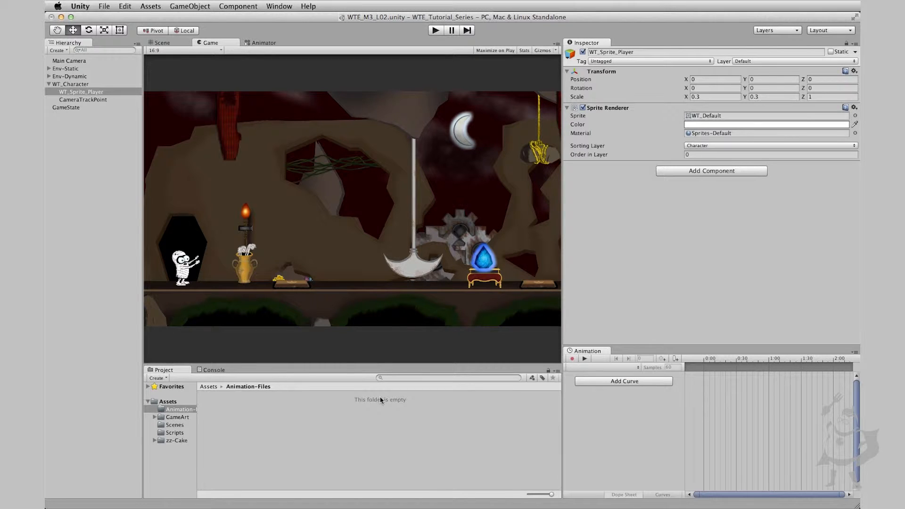
{"action": "left_click", "coordinate": [68, 108]}
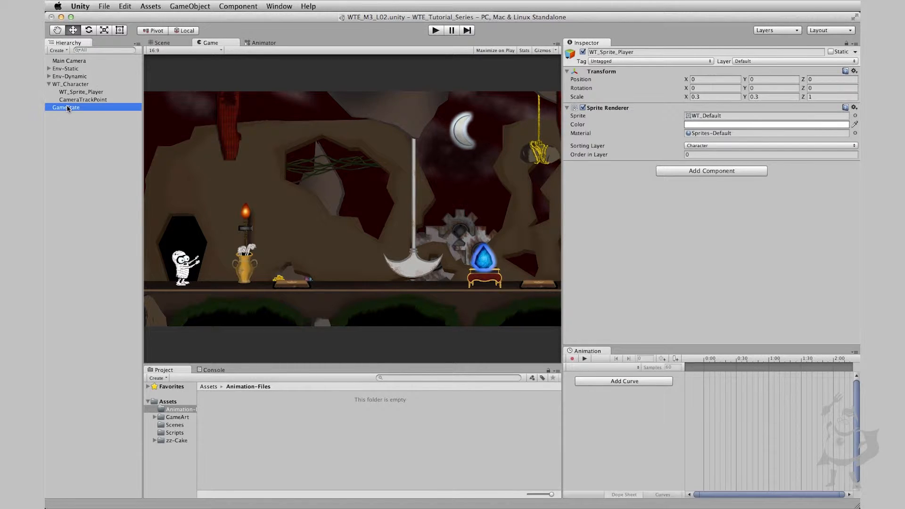
- Create a new animation clip named WT_Idle for WT_Sprite_Player and save it in the Animation-Files folder
{"action": "left_click", "coordinate": [88, 92]}
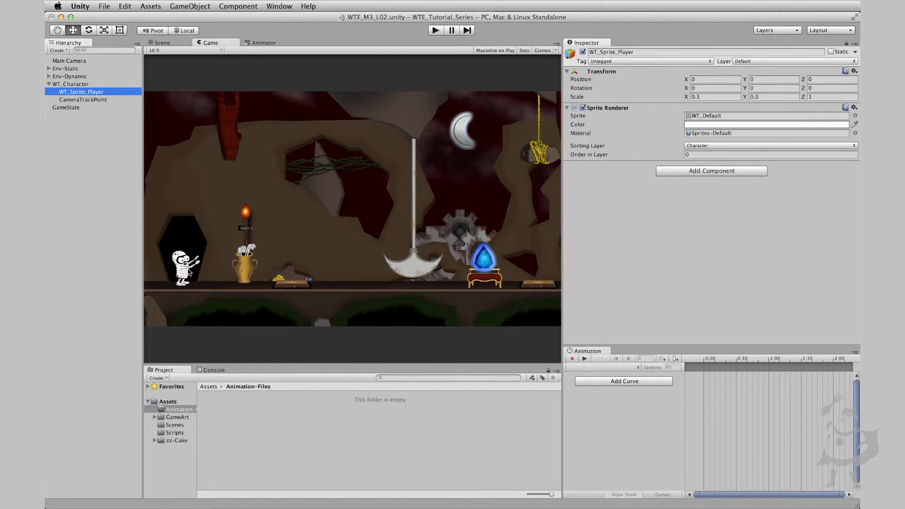
{"action": "left_click", "coordinate": [635, 367]}
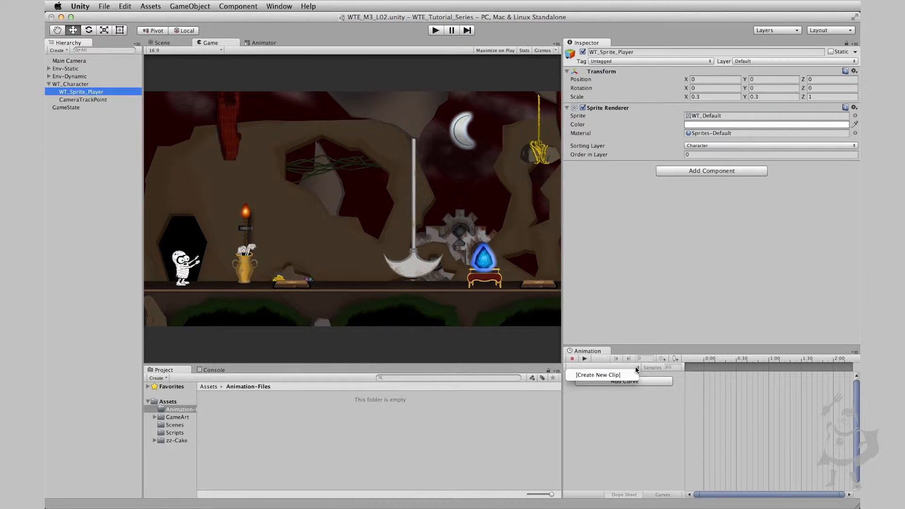
{"action": "left_click", "coordinate": [605, 376]}
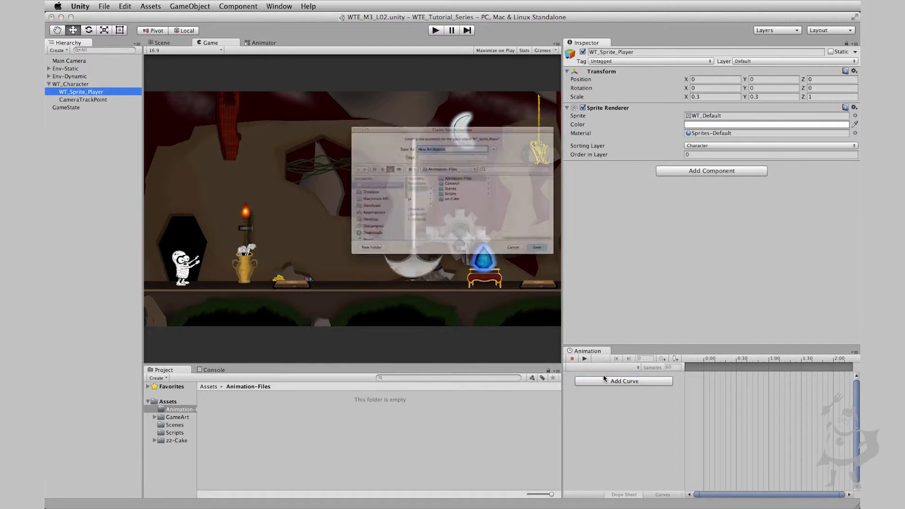
{"action": "left_click_drag", "start_coordinate": [442, 81], "coordinate": [399, 47]}
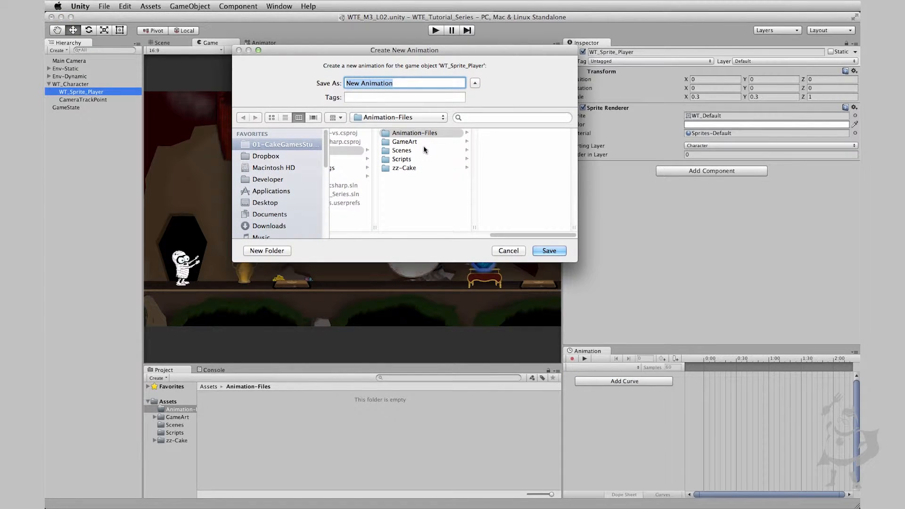
{"action": "mouse_move", "coordinate": [492, 235]}
{"action": "left_mouse_down"}
{"action": "mouse_move", "coordinate": [463, 236]}
{"action": "mouse_move", "coordinate": [493, 236]}
{"action": "left_mouse_up"}
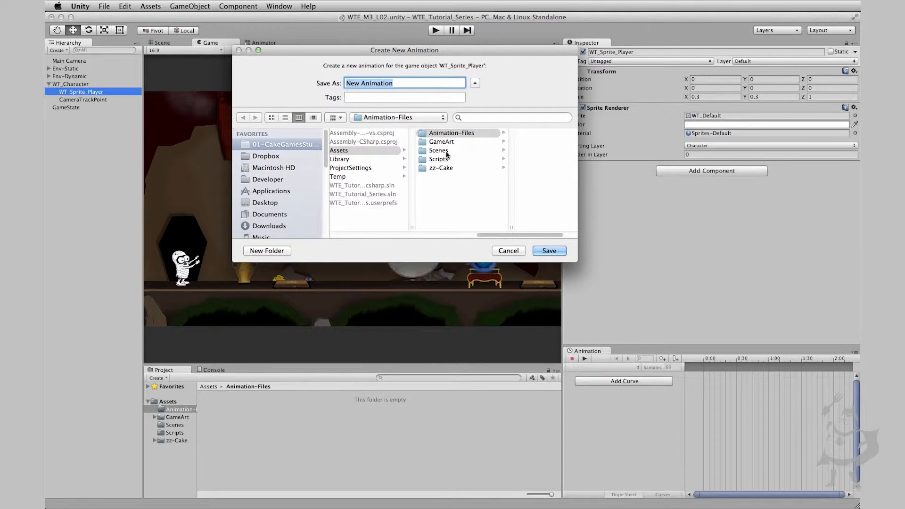
{"action": "left_click", "coordinate": [422, 134]}
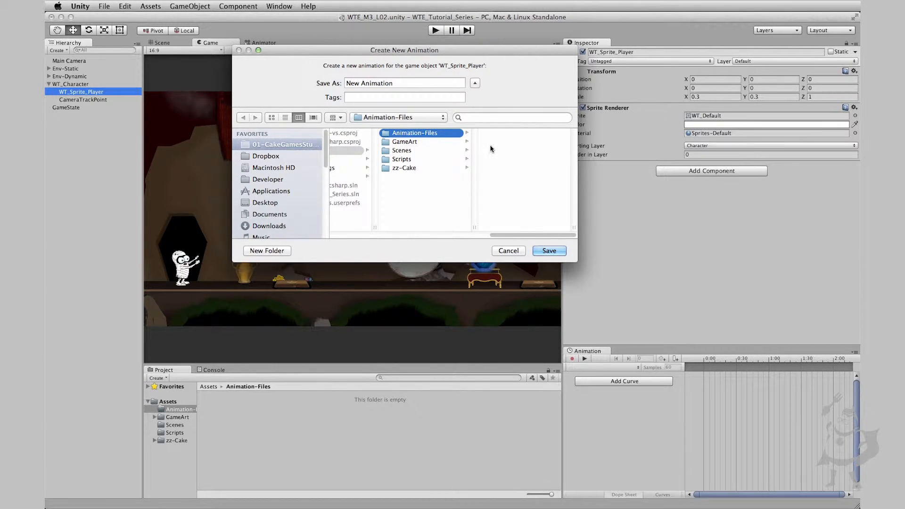
{"action": "left_click", "coordinate": [408, 81]}
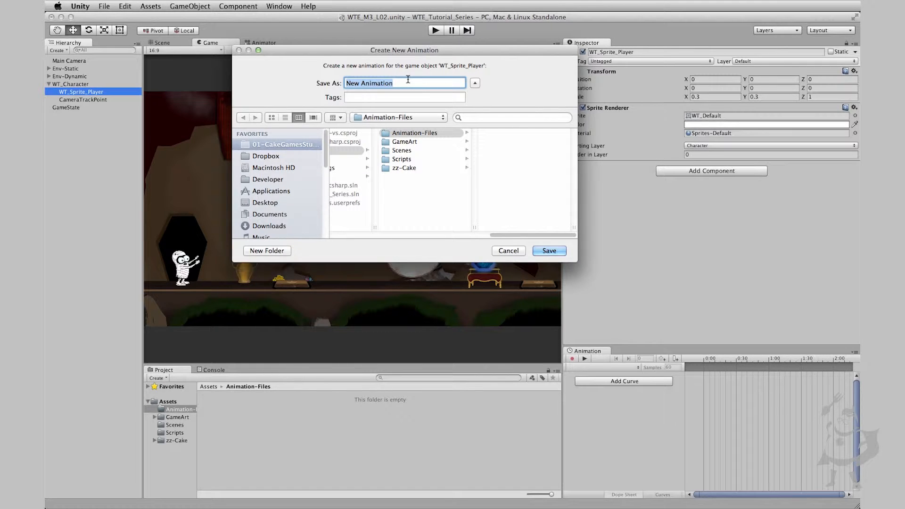
{"action": "type", "text": "WT_Idle"}
{"action": "key", "text": "Return"}
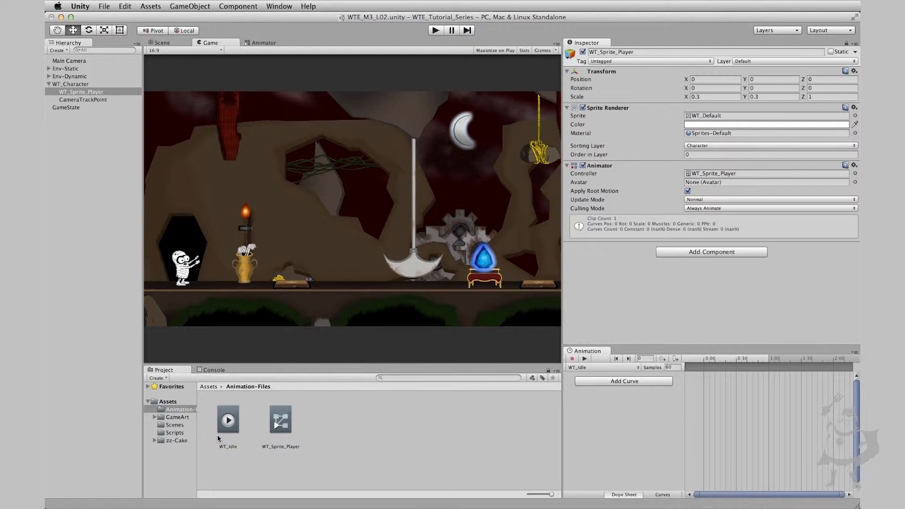
- Examine the WT_Sprite_Player controller and WT_Idle clip, and compare the components of WT_Sprite_Player with those of CameraTrackPoint
{"action": "left_click", "coordinate": [287, 430]}
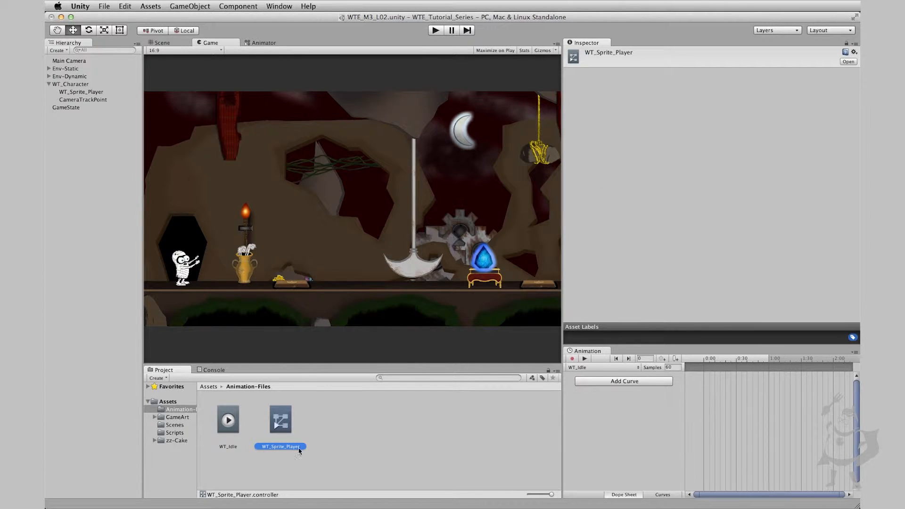
{"action": "left_click", "coordinate": [230, 425]}
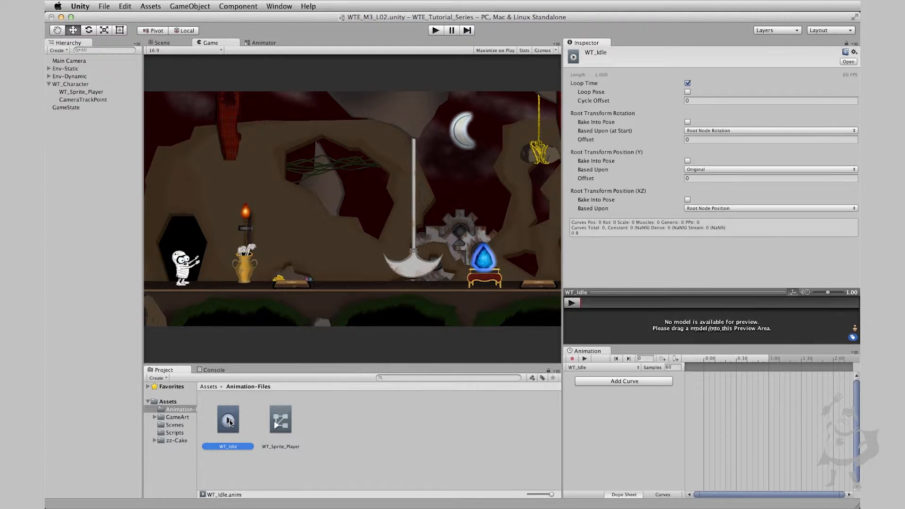
{"action": "left_click_drag", "start_coordinate": [228, 422], "coordinate": [89, 95]}
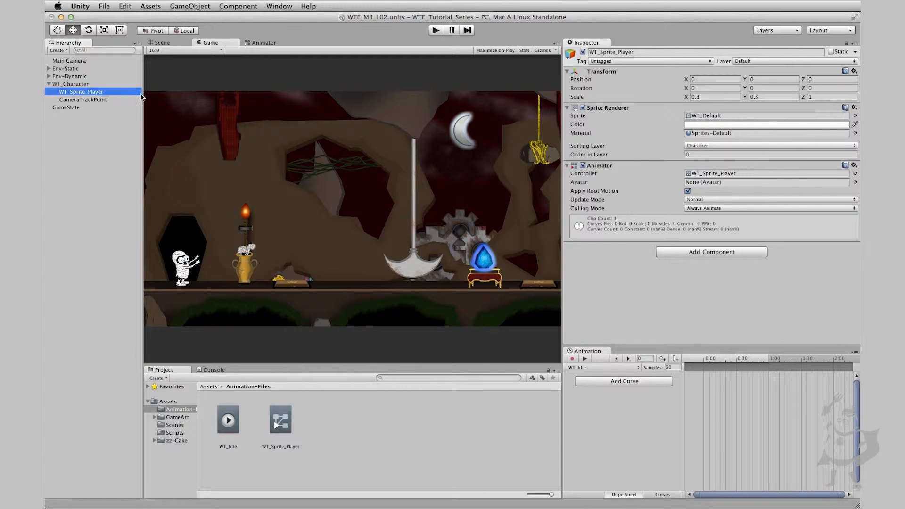
{"action": "left_click", "coordinate": [106, 100]}
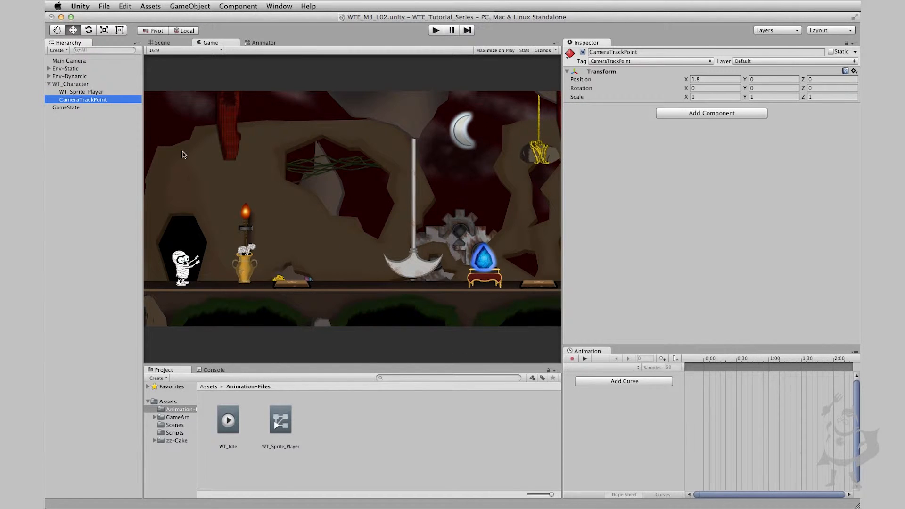
{"action": "left_click", "coordinate": [89, 93]}
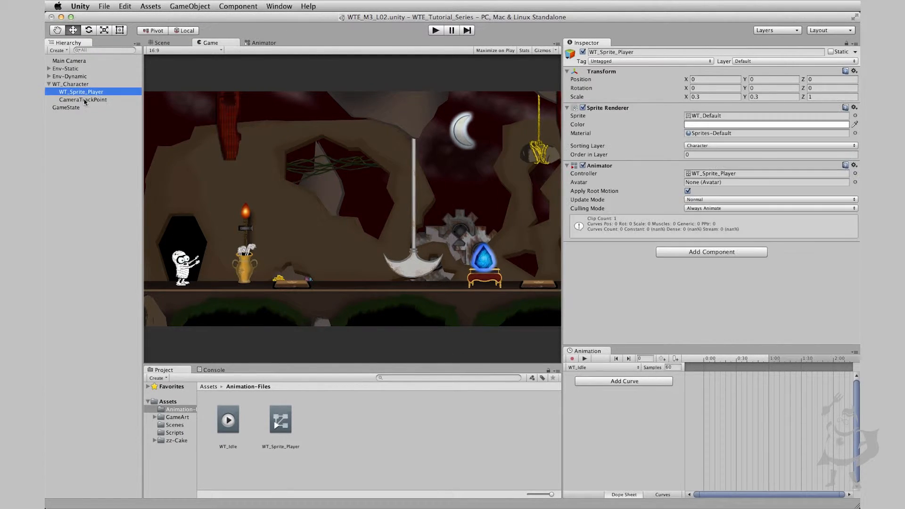
{"action": "left_click", "coordinate": [85, 100]}
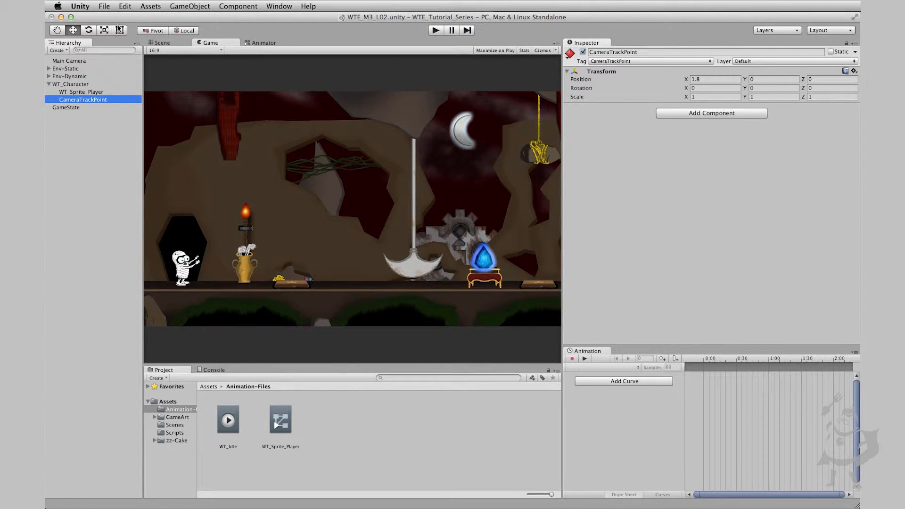
{"action": "left_click", "coordinate": [97, 92]}
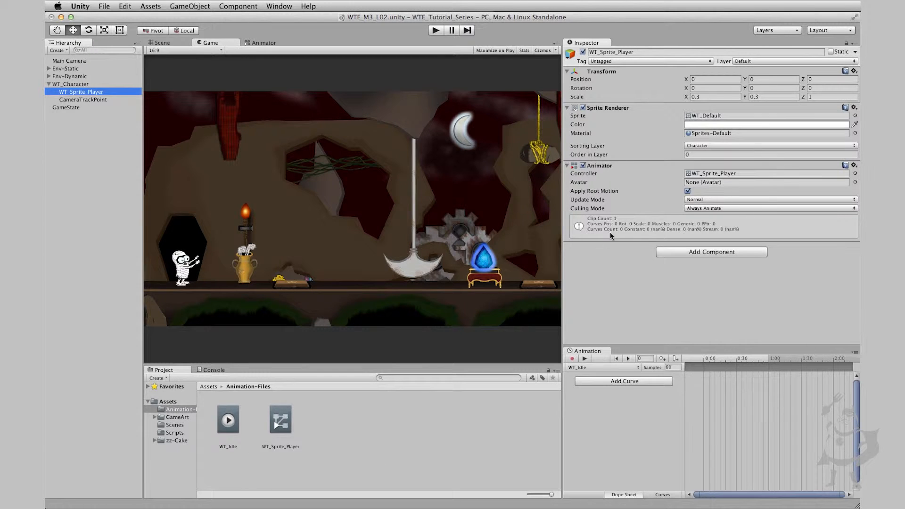
- Show the Animator graph and move the WT_Idle state above and to the right of Any State
{"action": "left_click", "coordinate": [267, 46]}
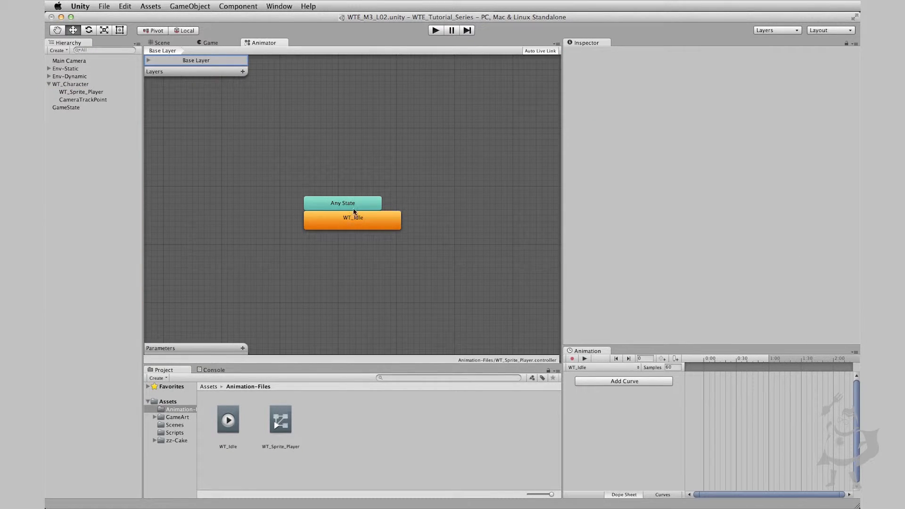
{"action": "left_click", "coordinate": [375, 227]}
{"action": "left_click_drag", "start_coordinate": [376, 227], "coordinate": [441, 145]}
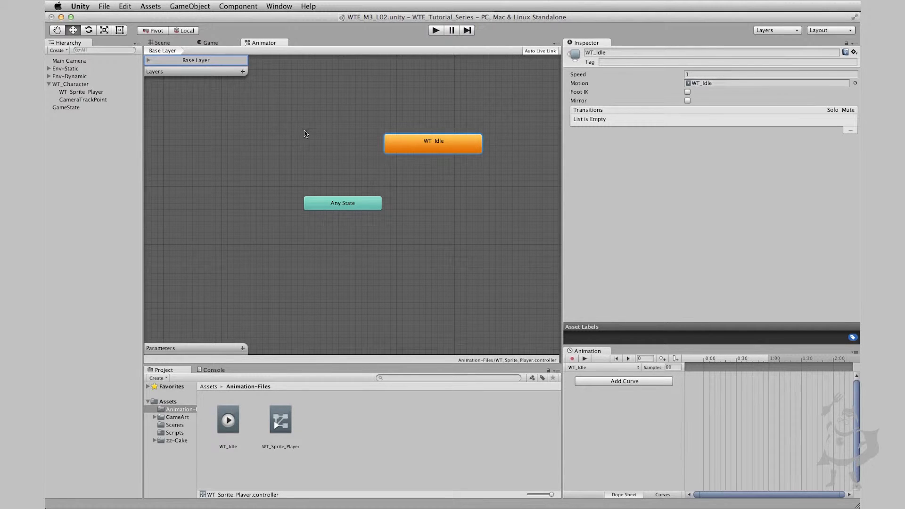
- Compare WT_Character and WT_Sprite_Player in the Scene view with the Animator graph, nudging the WT_Idle state slightly down and right
{"action": "left_click", "coordinate": [70, 83]}
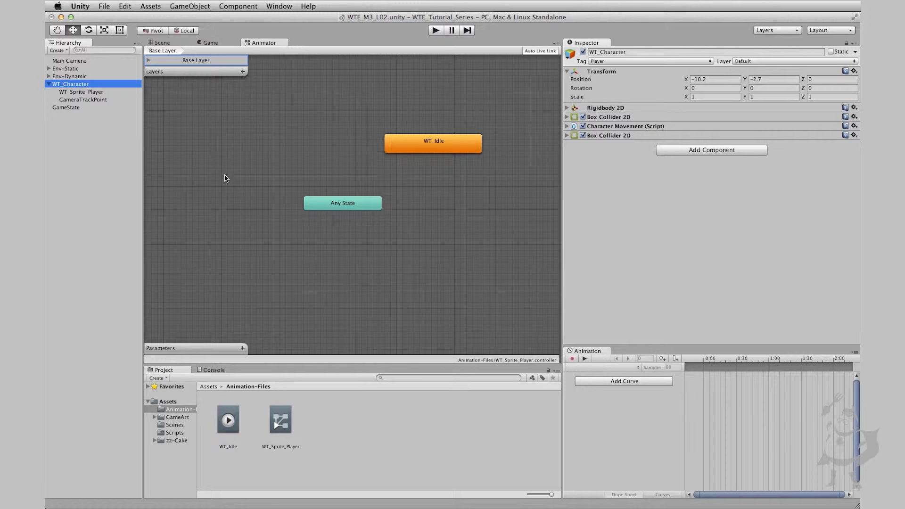
{"action": "left_click", "coordinate": [166, 43]}
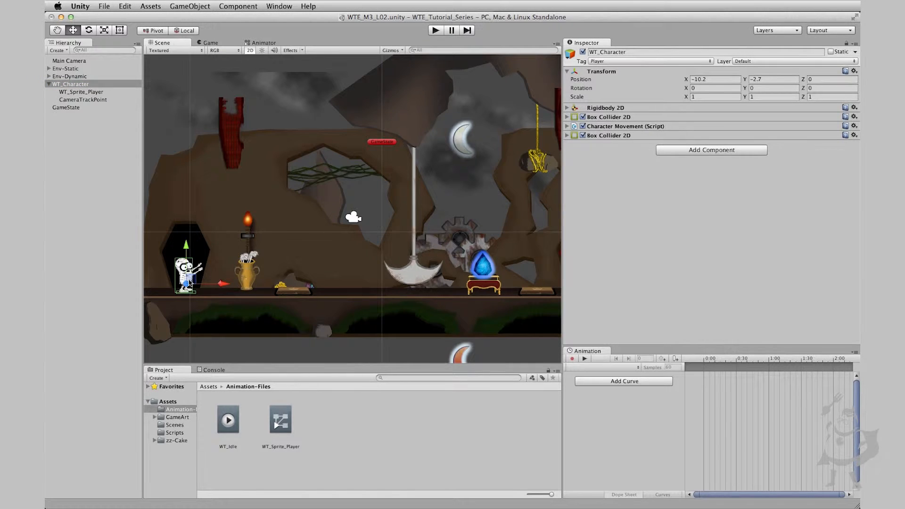
{"action": "left_click", "coordinate": [85, 93]}
{"action": "left_click", "coordinate": [260, 43]}
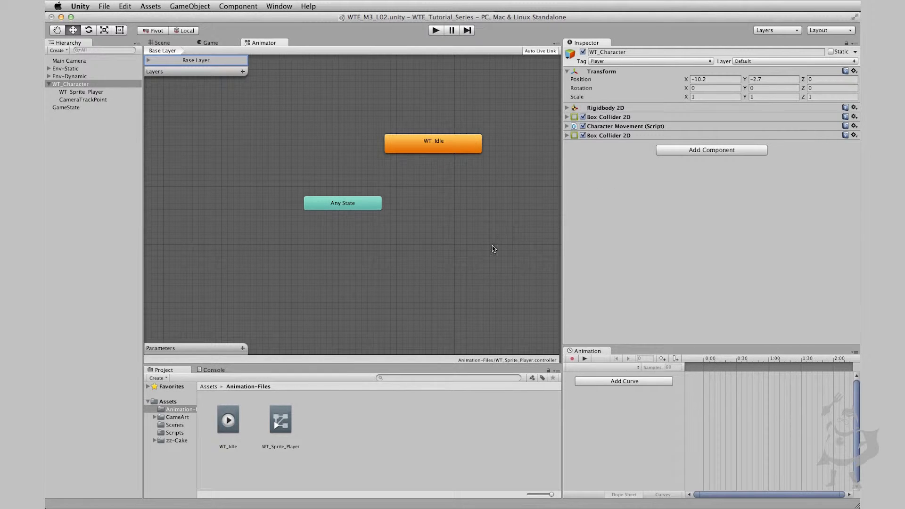
{"action": "left_click_drag", "start_coordinate": [423, 154], "coordinate": [436, 170]}
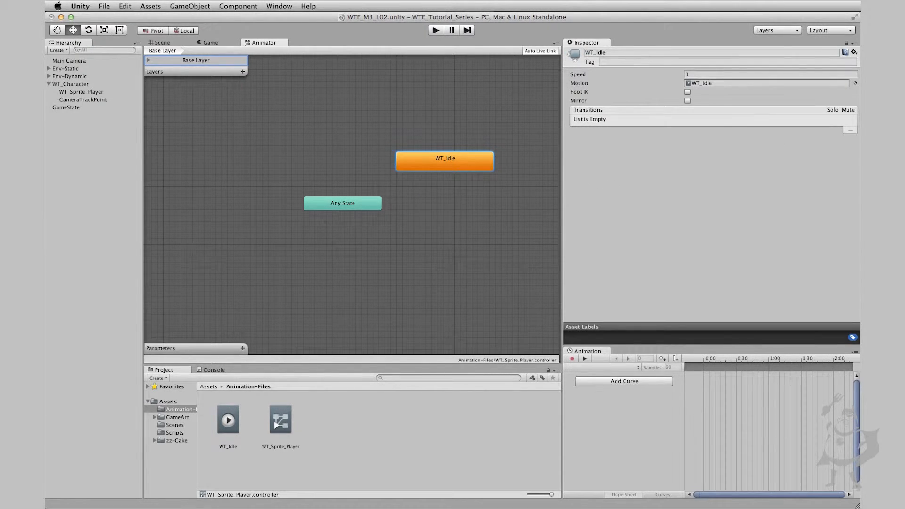
- Return to the Scene view, select WT_Sprite_Player and set the WT_Idle clip's sample rate to 4
{"action": "left_click", "coordinate": [161, 43]}
{"action": "left_click", "coordinate": [92, 94]}
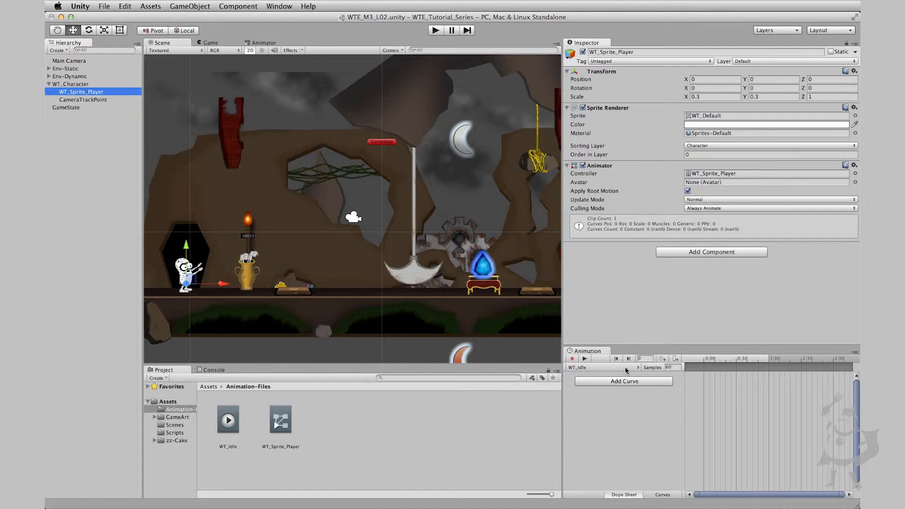
{"action": "left_click", "coordinate": [680, 370]}
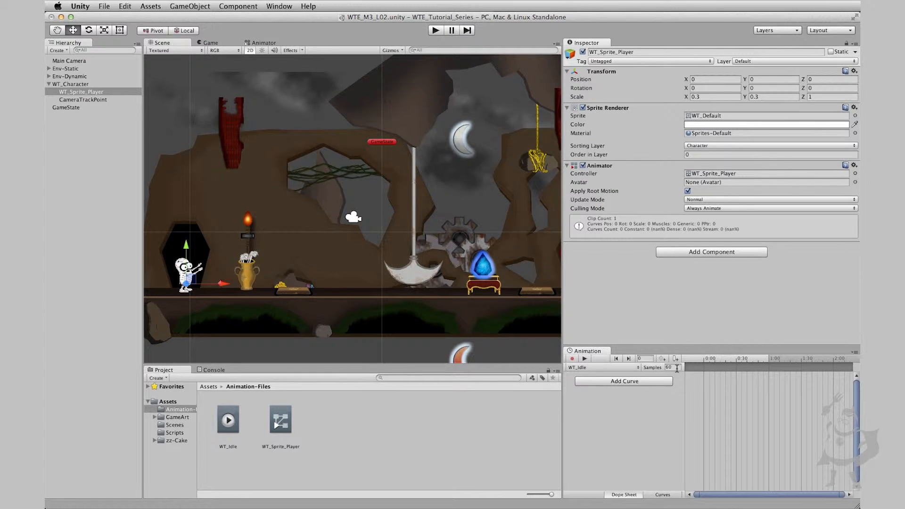
{"action": "type", "text": "4"}
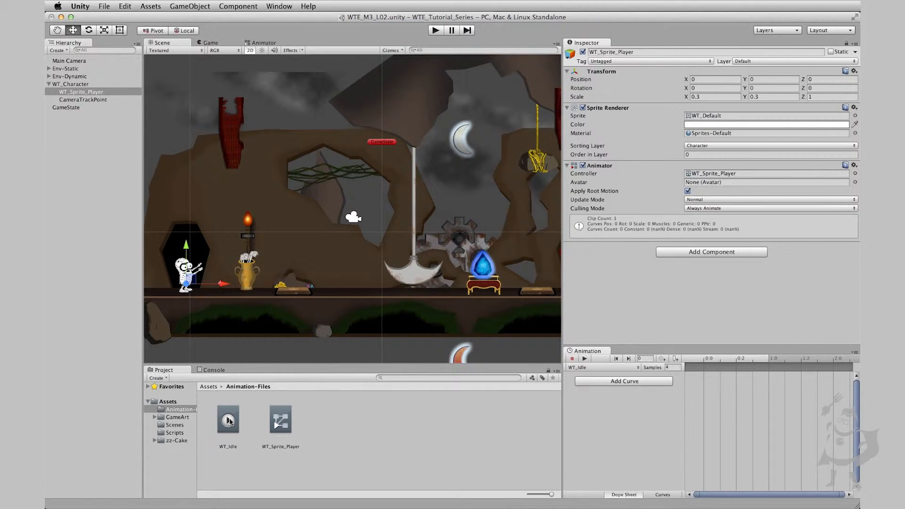
- Go to the GameArt Character folder, expand the Sprite_WT_Anim_GR sheet and look at its WT_Default and WT_Blink sprites
{"action": "left_click", "coordinate": [180, 420]}
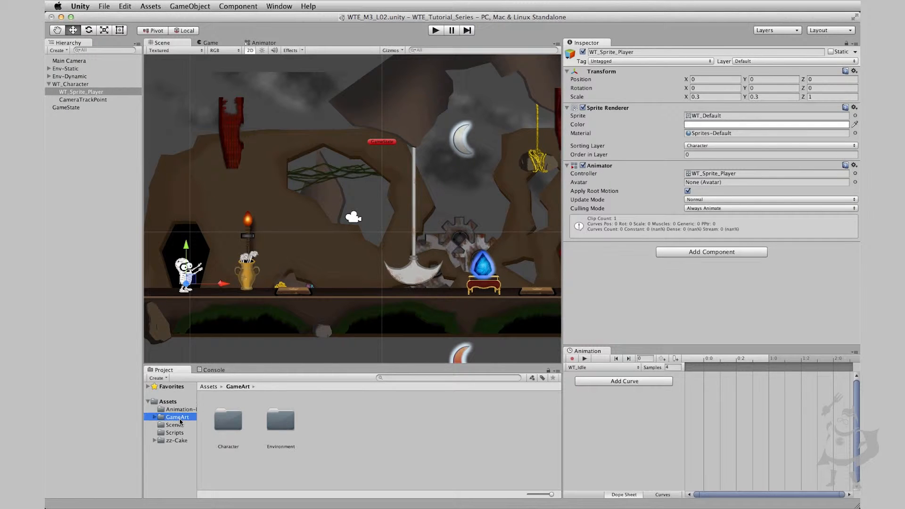
{"action": "double_click", "coordinate": [229, 419]}
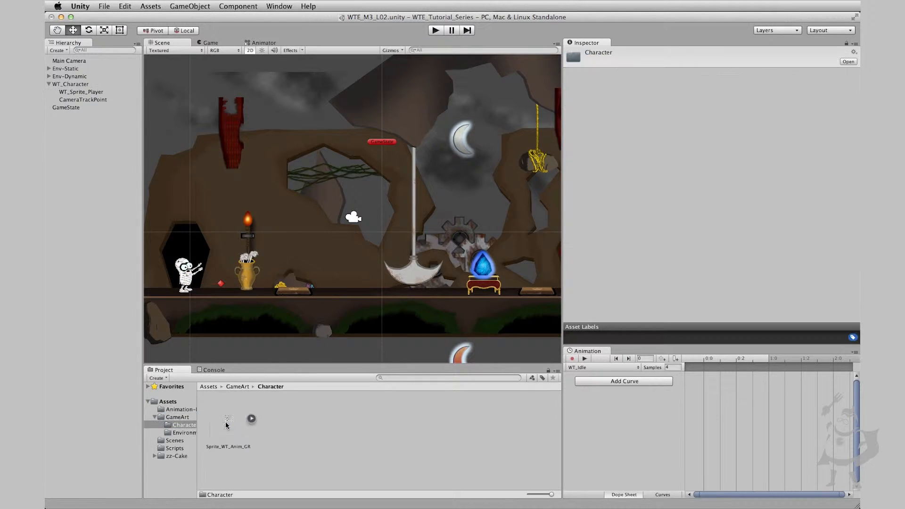
{"action": "left_click", "coordinate": [251, 418]}
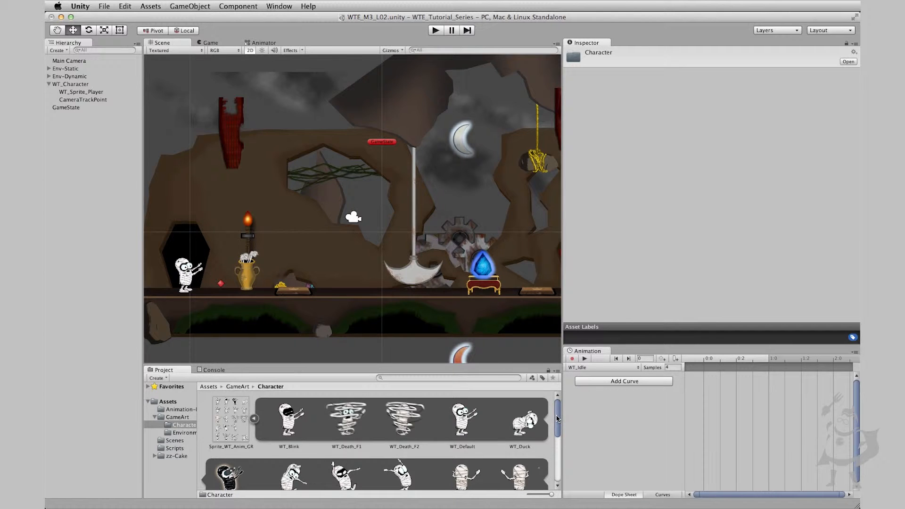
{"action": "mouse_move", "coordinate": [558, 418]}
{"action": "left_mouse_down"}
{"action": "mouse_move", "coordinate": [560, 465]}
{"action": "mouse_move", "coordinate": [563, 414]}
{"action": "left_mouse_up"}
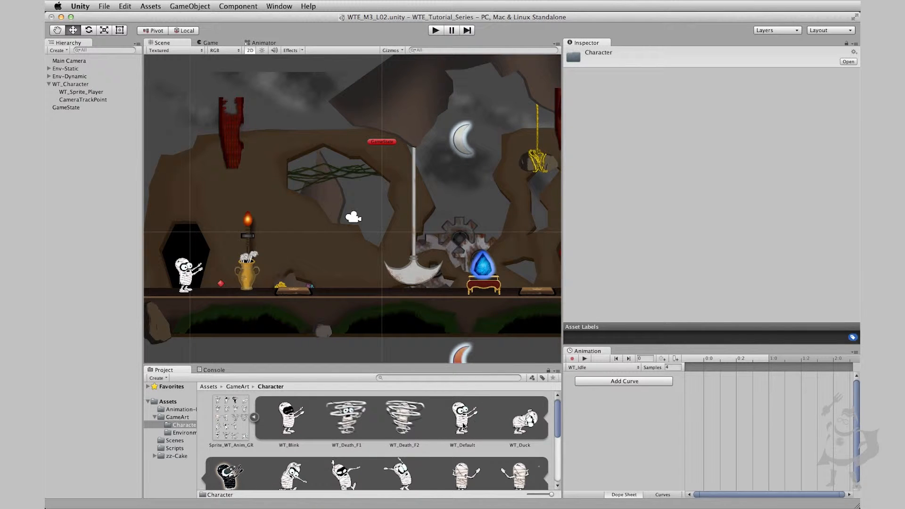
{"action": "left_click", "coordinate": [464, 422]}
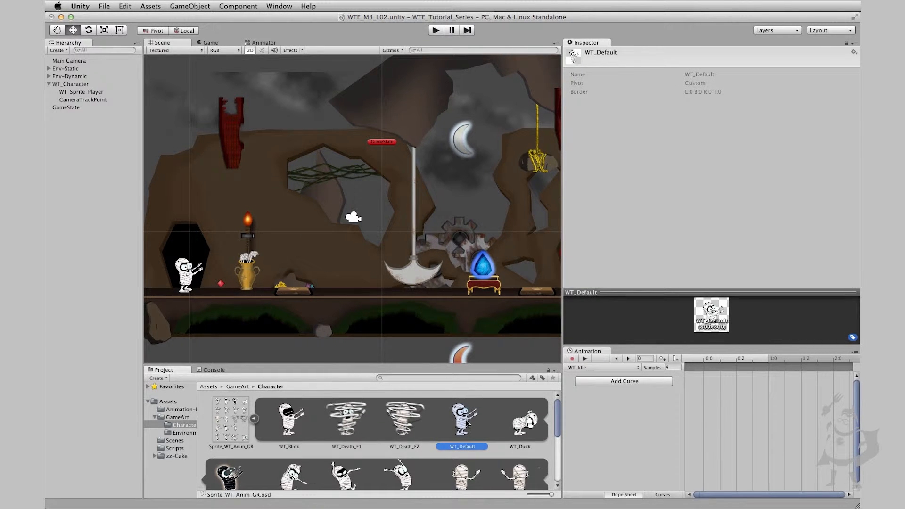
{"action": "left_click", "coordinate": [286, 427]}
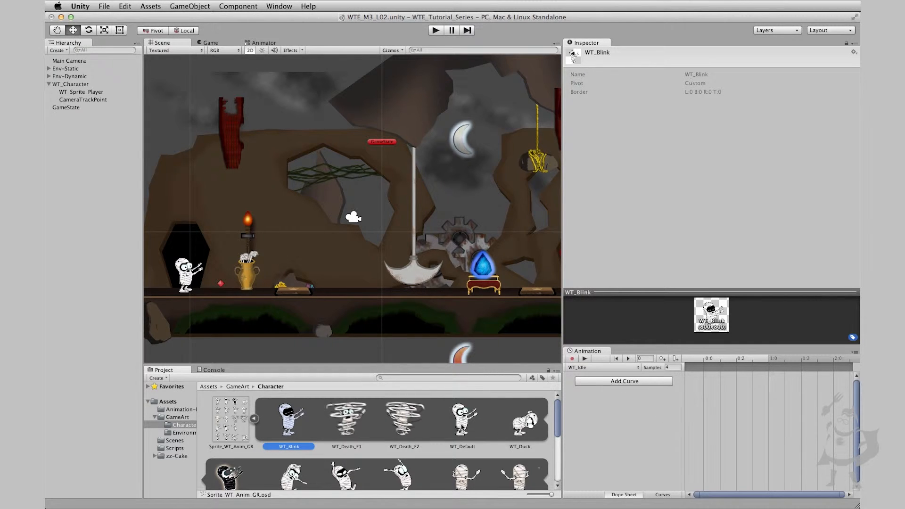
- Add a WT_Default sprite keyframe at 0:0 and a WT_Blink sprite keyframe at 2:0 in the WT_Idle clip
{"action": "left_click_drag", "start_coordinate": [461, 426], "coordinate": [706, 383]}
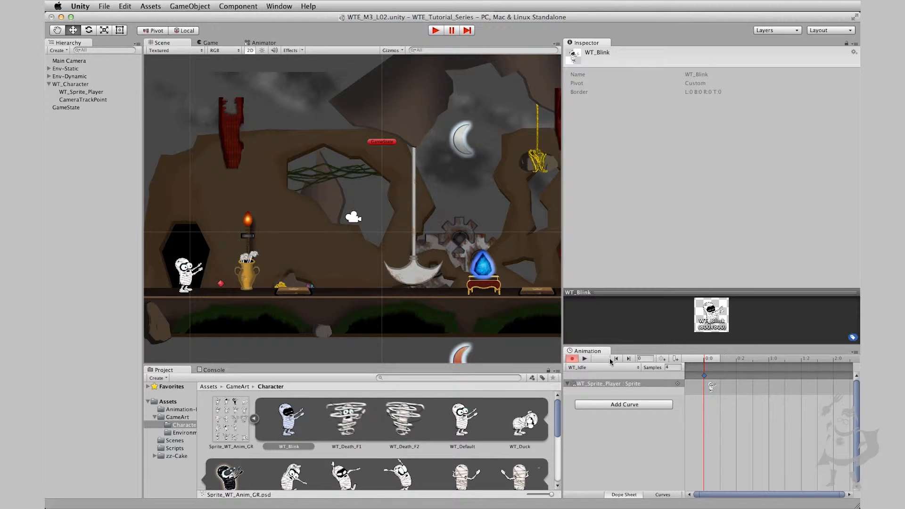
{"action": "left_click", "coordinate": [721, 359]}
{"action": "left_click", "coordinate": [704, 361]}
{"action": "left_click_drag", "start_coordinate": [288, 417], "coordinate": [833, 385]}
{"action": "left_click_drag", "start_coordinate": [826, 498], "coordinate": [844, 495]}
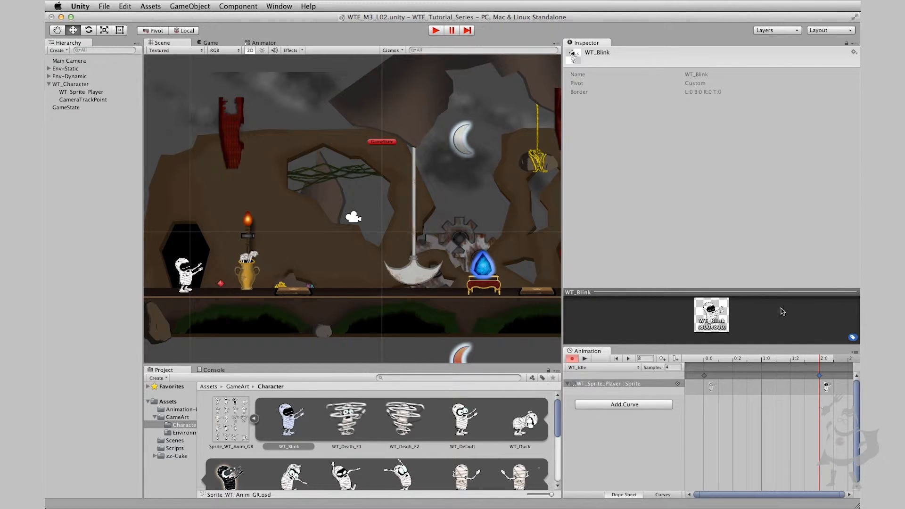
- Move the WT_Blink keyframe out to 3:0 on the WT_Idle timeline
{"action": "left_click_drag", "start_coordinate": [820, 378], "coordinate": [858, 383]}
{"action": "scroll", "coordinate": [787, 445], "scroll_direction": "down", "scroll_amount": 4}
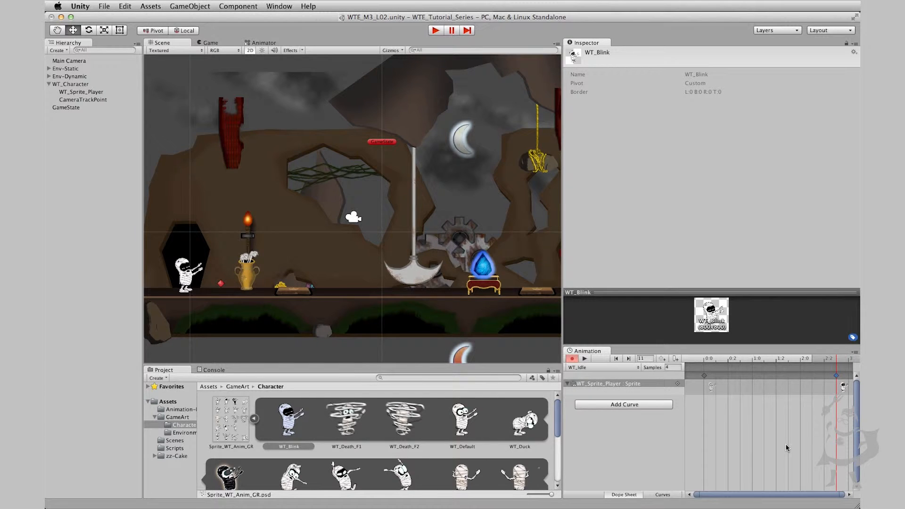
{"action": "scroll", "coordinate": [819, 415], "scroll_direction": "down", "scroll_amount": 3}
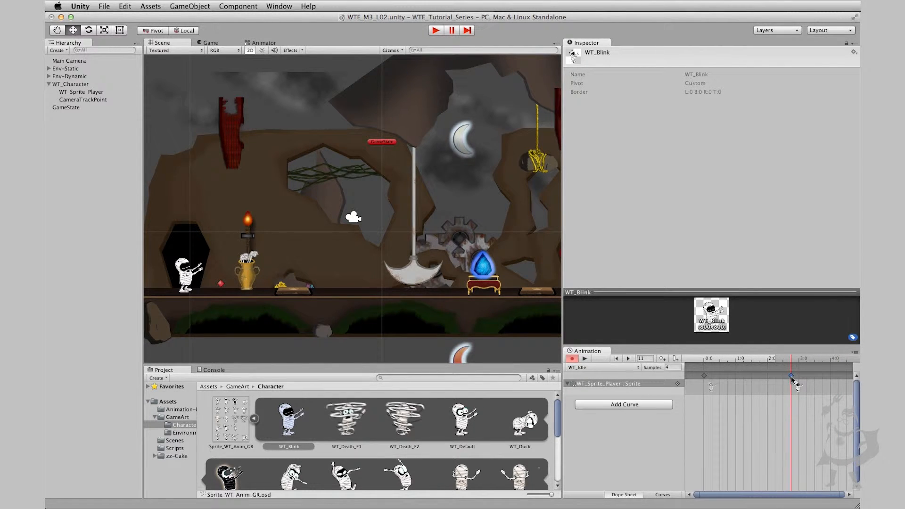
{"action": "left_click_drag", "start_coordinate": [792, 379], "coordinate": [657, 356]}
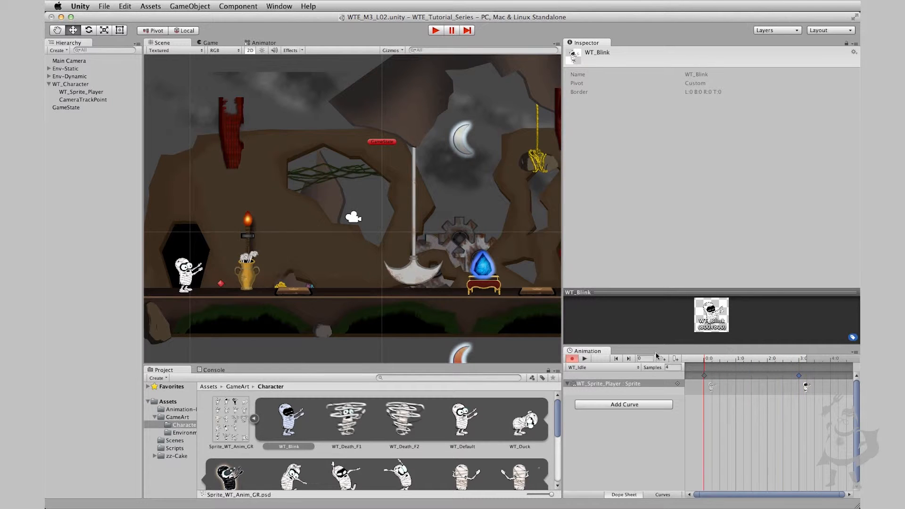
- Preview the WT_Idle animation by playing it, stopping it, and scrubbing the timeline back to frame 0
{"action": "left_click", "coordinate": [584, 358]}
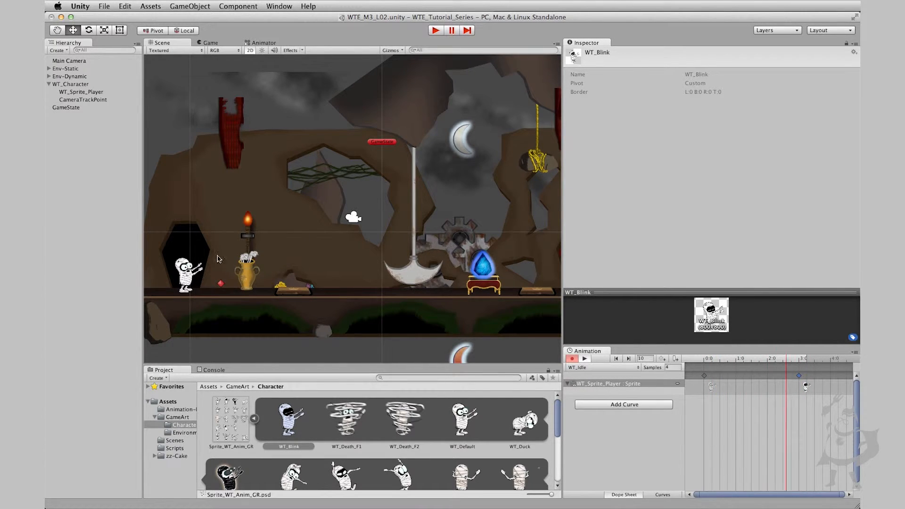
{"action": "left_click", "coordinate": [572, 359]}
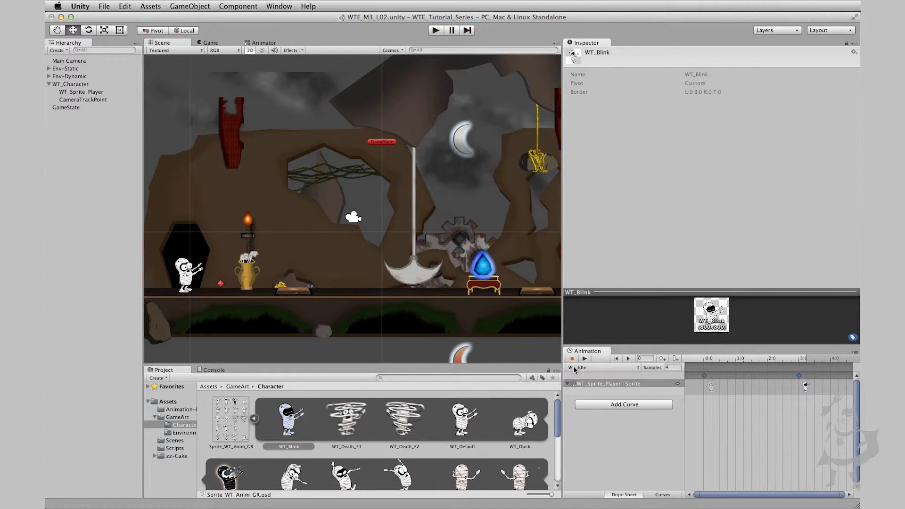
{"action": "left_click_drag", "start_coordinate": [736, 361], "coordinate": [744, 361]}
{"action": "left_click_drag", "start_coordinate": [739, 361], "coordinate": [703, 361]}
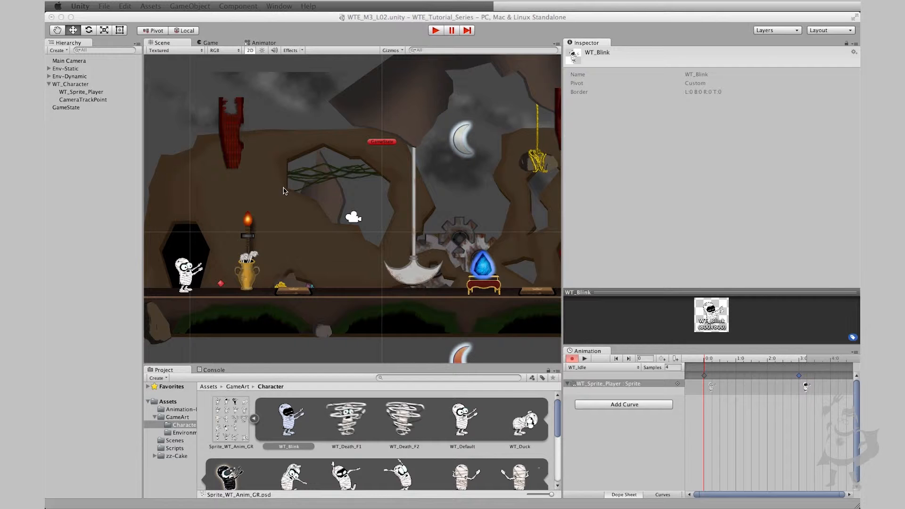
- Select WT_Sprite_Player, show its Animator graph and reposition the WT_Idle state above and to the right of Any State
{"action": "left_click", "coordinate": [88, 93]}
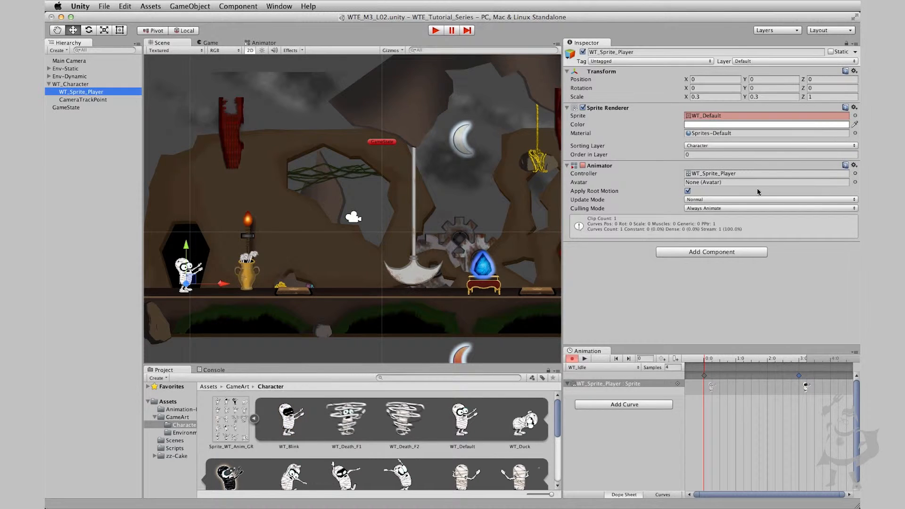
{"action": "left_click", "coordinate": [262, 43]}
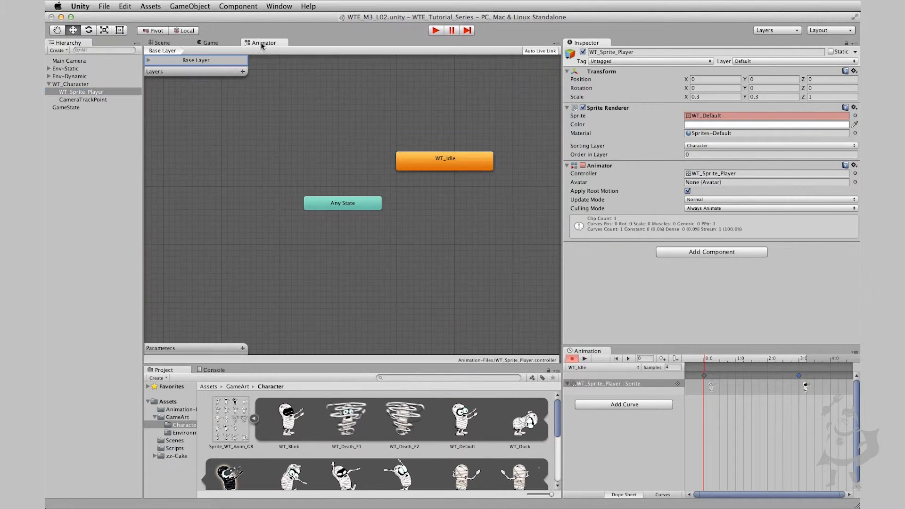
{"action": "left_click_drag", "start_coordinate": [454, 160], "coordinate": [401, 100]}
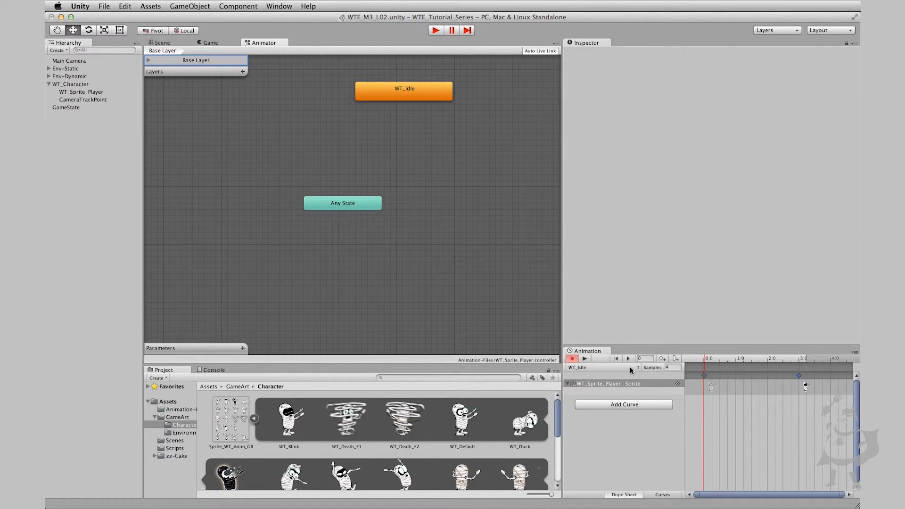
{"action": "left_click_drag", "start_coordinate": [392, 90], "coordinate": [418, 115]}
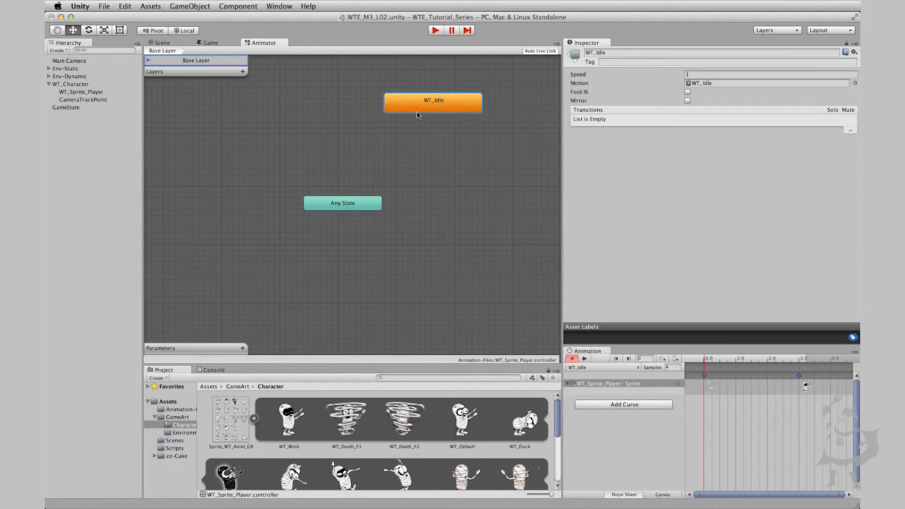
{"action": "right_click", "coordinate": [418, 109]}
{"action": "left_click", "coordinate": [431, 112]}
{"action": "left_click", "coordinate": [451, 183]}
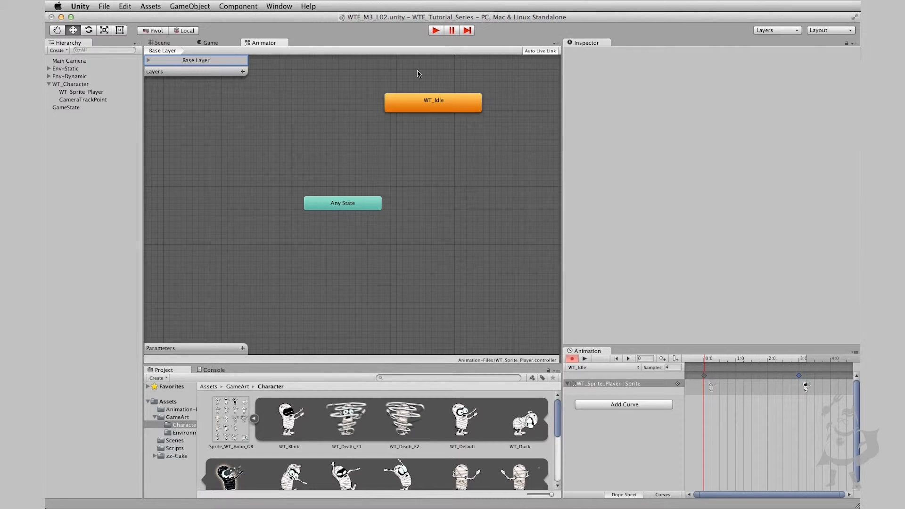
{"action": "mouse_move", "coordinate": [438, 106]}
{"action": "left_mouse_down"}
{"action": "mouse_move", "coordinate": [443, 126]}
{"action": "mouse_move", "coordinate": [432, 114]}
{"action": "left_mouse_up"}
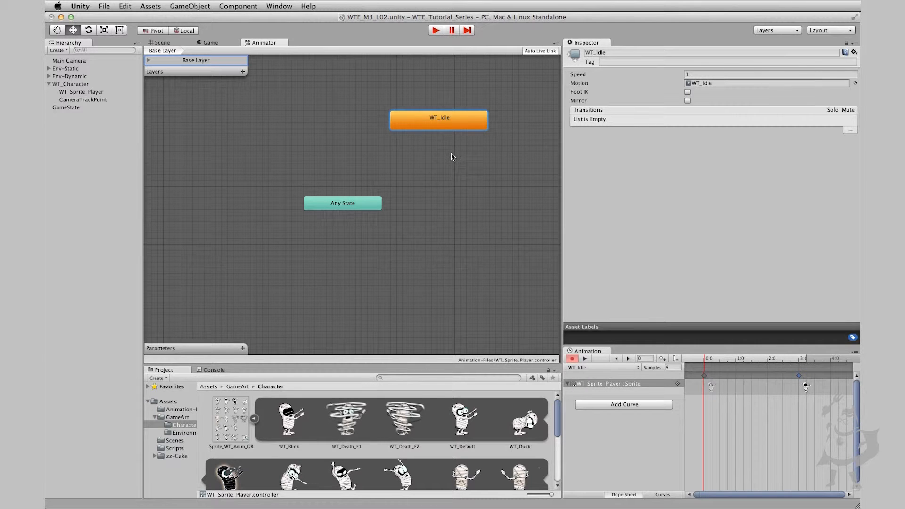
- Inspect the WT_Idle clip's settings from its Animator state, toggling Loop Time off and back on
{"action": "left_click", "coordinate": [436, 122]}
{"action": "double_click", "coordinate": [435, 121]}
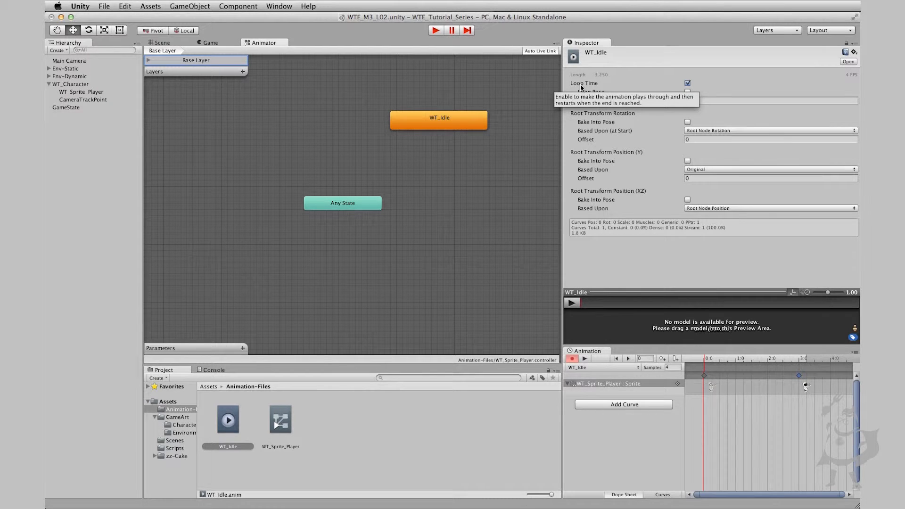
{"action": "left_click", "coordinate": [688, 84]}
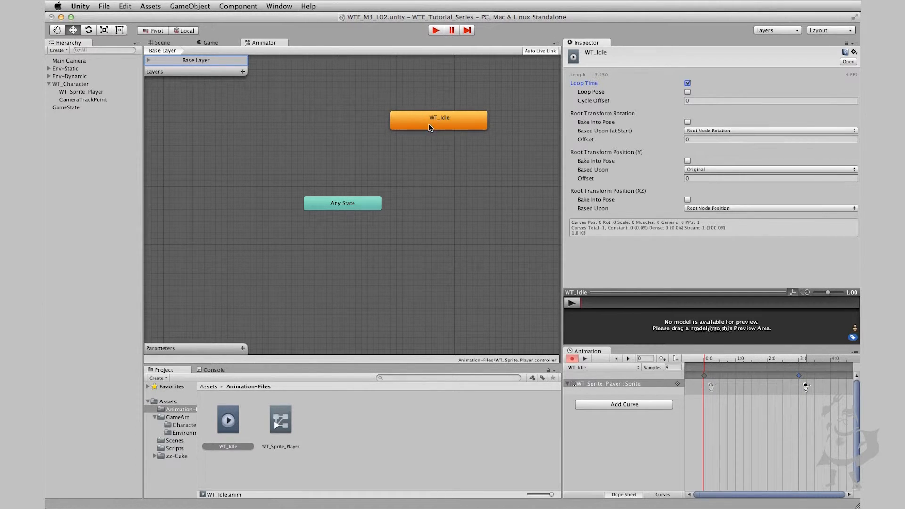
{"action": "left_click_drag", "start_coordinate": [429, 128], "coordinate": [417, 106]}
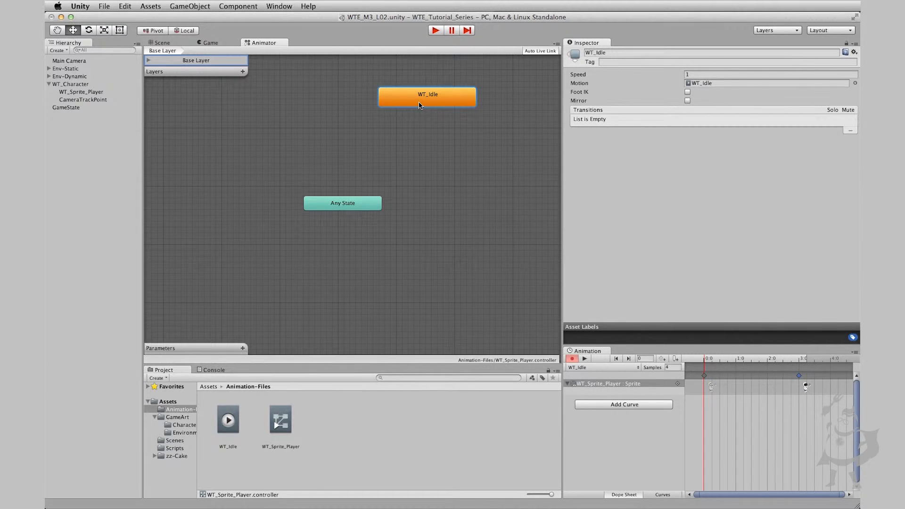
{"action": "double_click", "coordinate": [421, 104]}
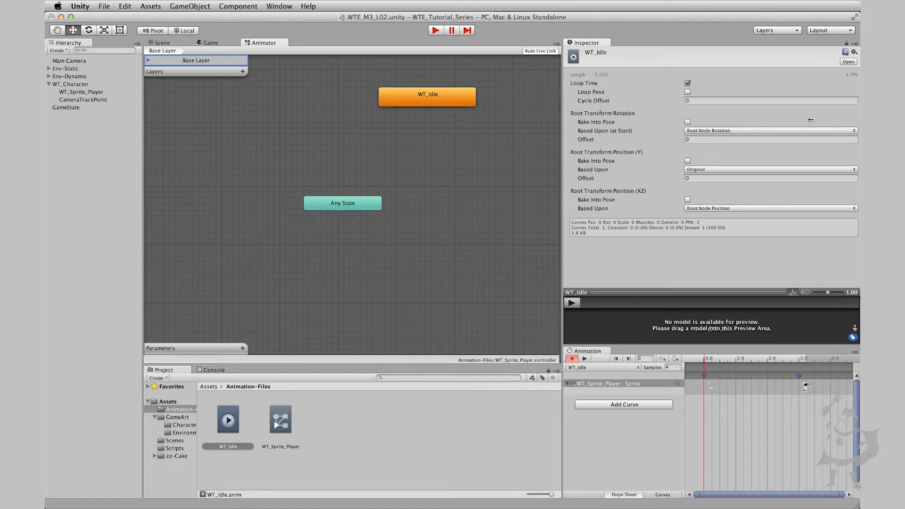
{"action": "left_click", "coordinate": [688, 84]}
{"action": "left_click", "coordinate": [688, 84]}
{"action": "left_click", "coordinate": [428, 162]}
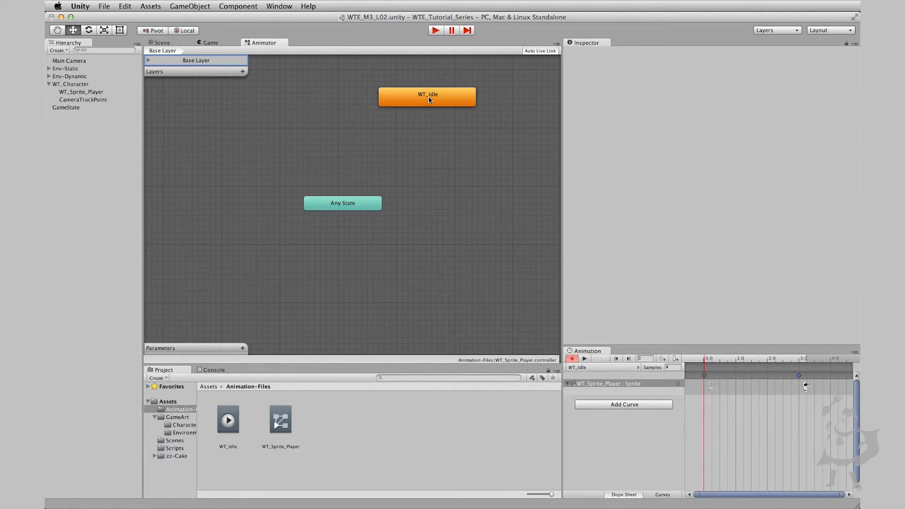
- Rearrange the Animator graph, moving Any State up and left and placing WT_Idle slightly higher to its right
{"action": "left_click_drag", "start_coordinate": [429, 100], "coordinate": [429, 135]}
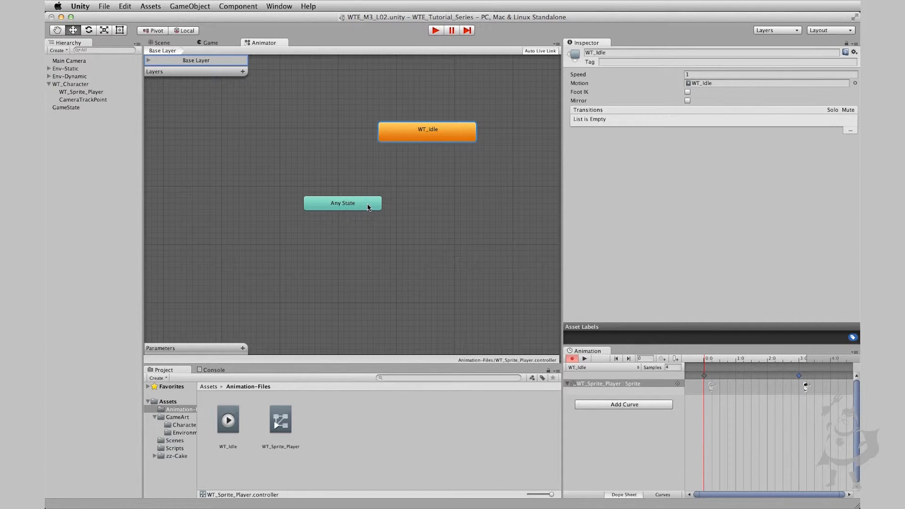
{"action": "left_click_drag", "start_coordinate": [369, 207], "coordinate": [312, 120]}
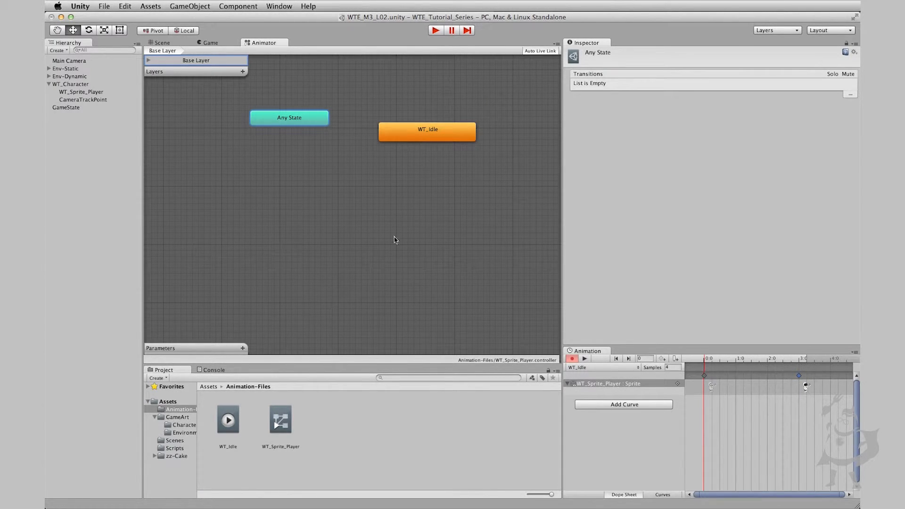
{"action": "left_click_drag", "start_coordinate": [420, 136], "coordinate": [421, 94]}
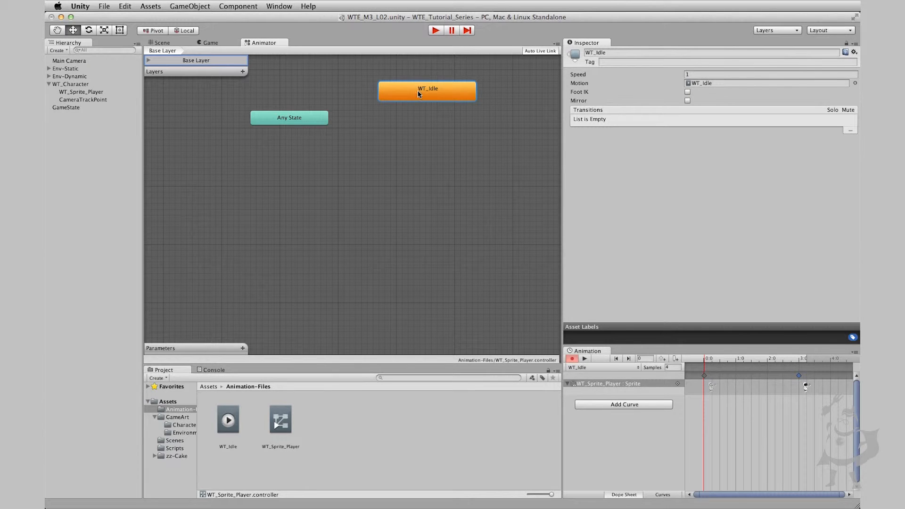
- Examine the options offered for the WT_Idle state in the Animator graph, such as Make Transition and Set As Default
{"action": "right_click", "coordinate": [397, 96]}
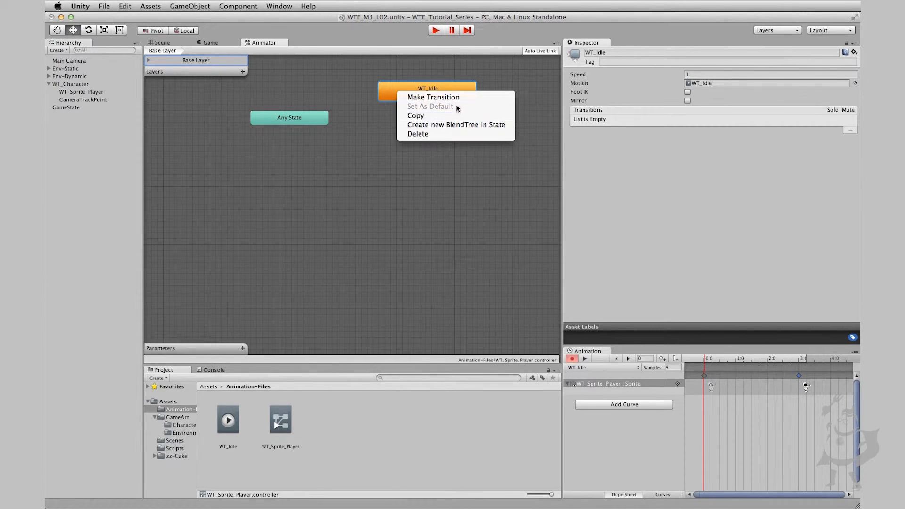
{"action": "left_click", "coordinate": [456, 177]}
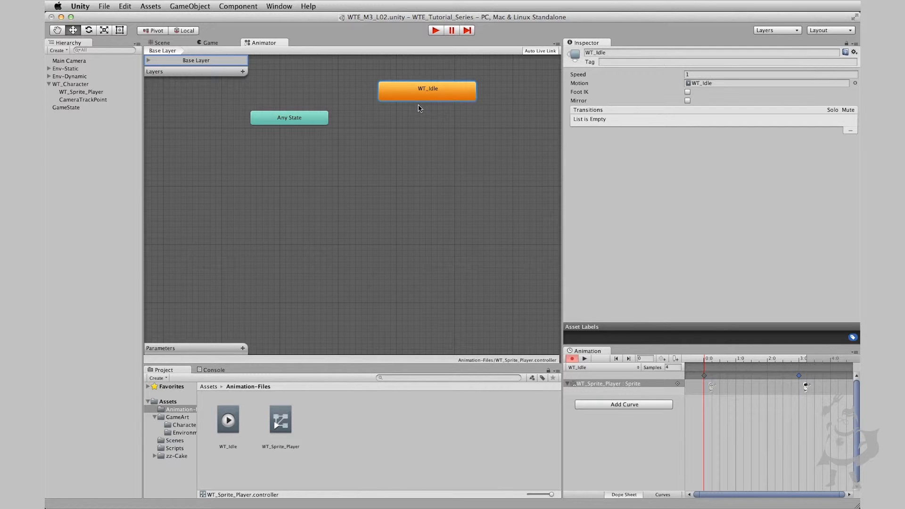
{"action": "right_click", "coordinate": [428, 86]}
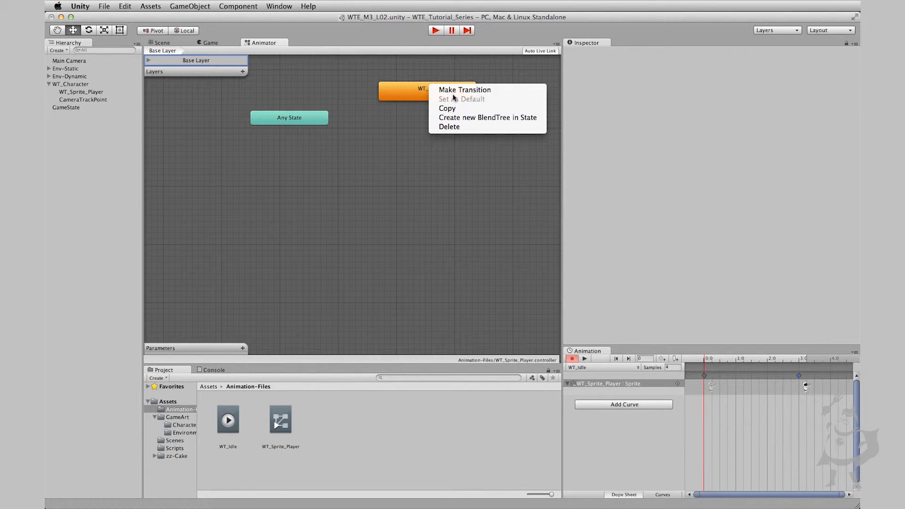
{"action": "left_click", "coordinate": [368, 122]}
- Move the WT_Idle and Any State nodes lower in the Animator graph, and return to the Scene view
{"action": "left_click_drag", "start_coordinate": [382, 98], "coordinate": [383, 137]}
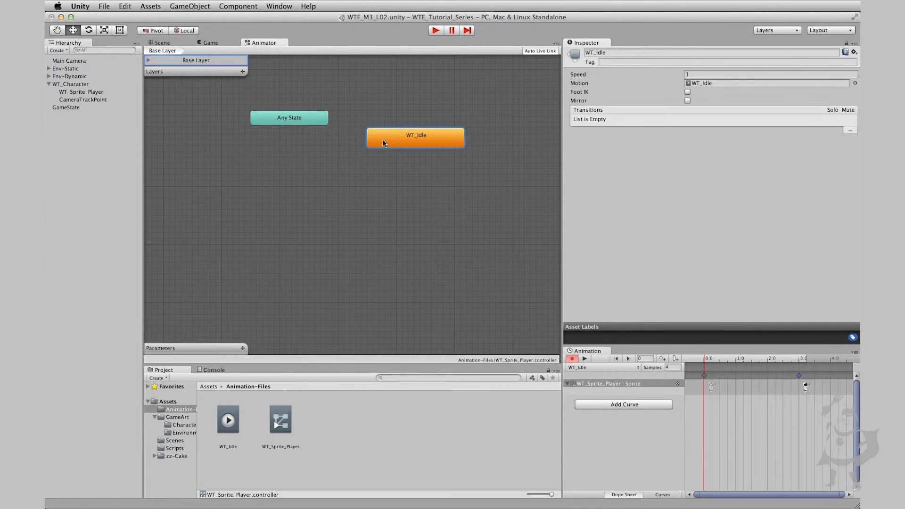
{"action": "left_click_drag", "start_coordinate": [324, 123], "coordinate": [324, 153]}
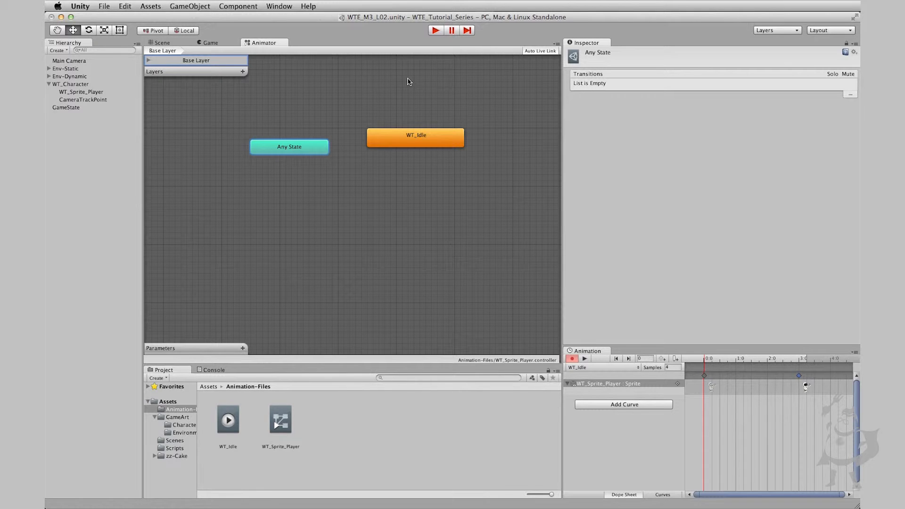
{"action": "left_click", "coordinate": [162, 43]}
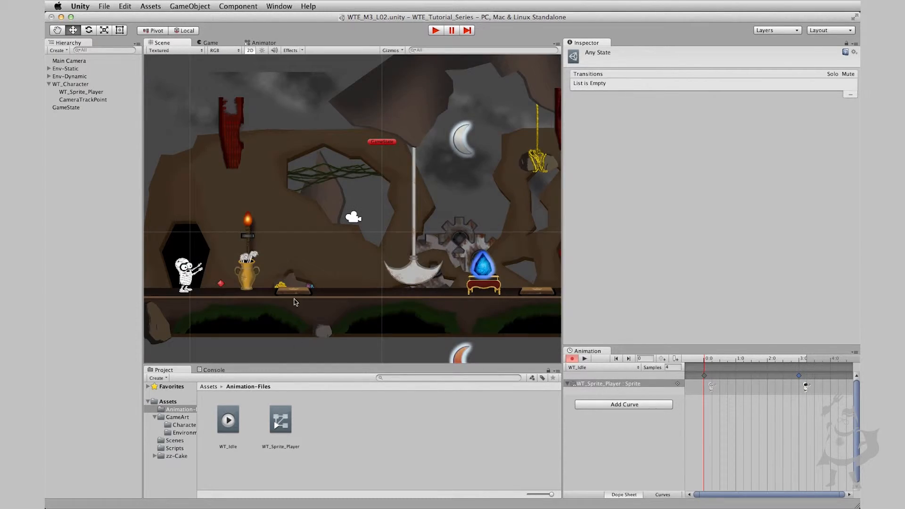
- Create a new animation clip for WT_Sprite_Player named WT_Search and save it in the Animation-Files folder
{"action": "left_click", "coordinate": [631, 369]}
{"action": "left_click", "coordinate": [612, 381]}
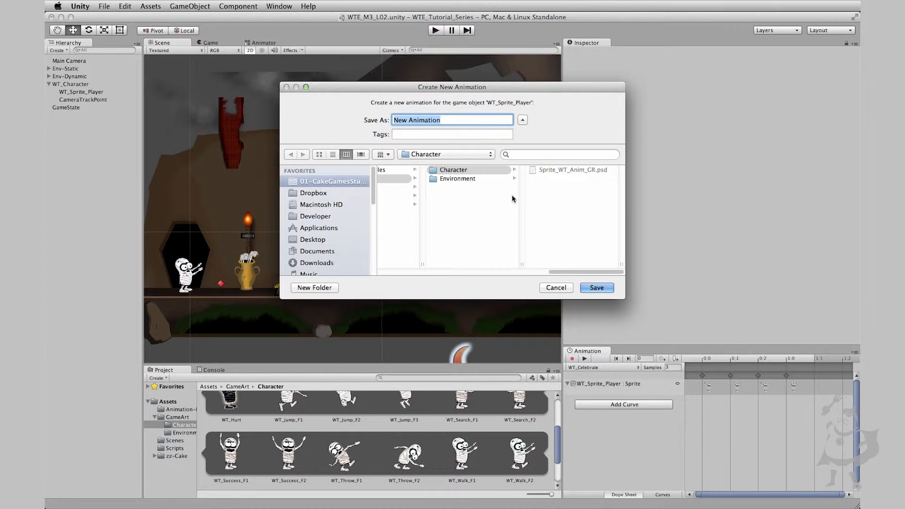
{"action": "type", "text": "WT_Sea"}
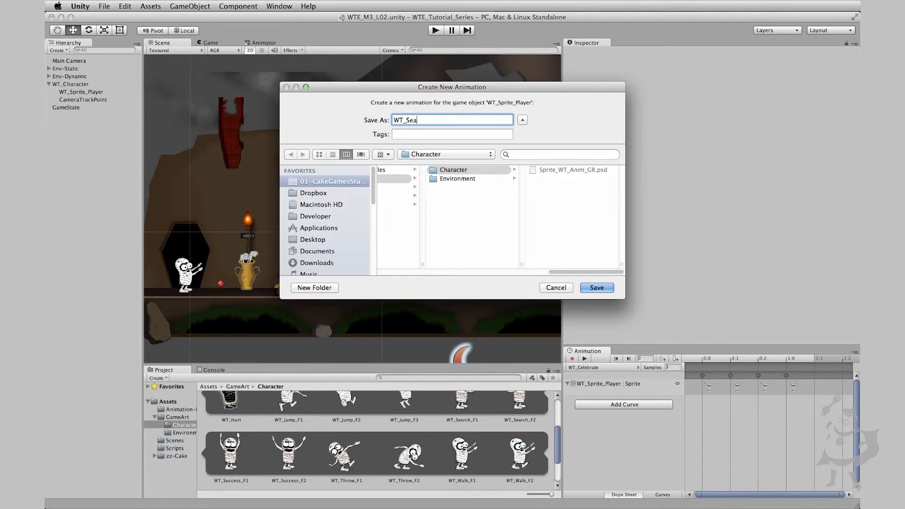
{"action": "type", "text": "rch"}
{"action": "left_click_drag", "start_coordinate": [588, 273], "coordinate": [541, 273]}
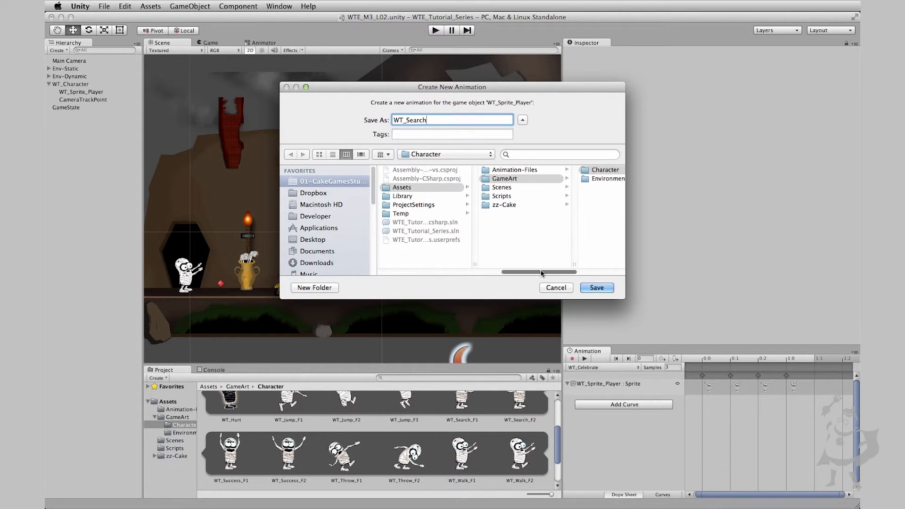
{"action": "left_click", "coordinate": [534, 172]}
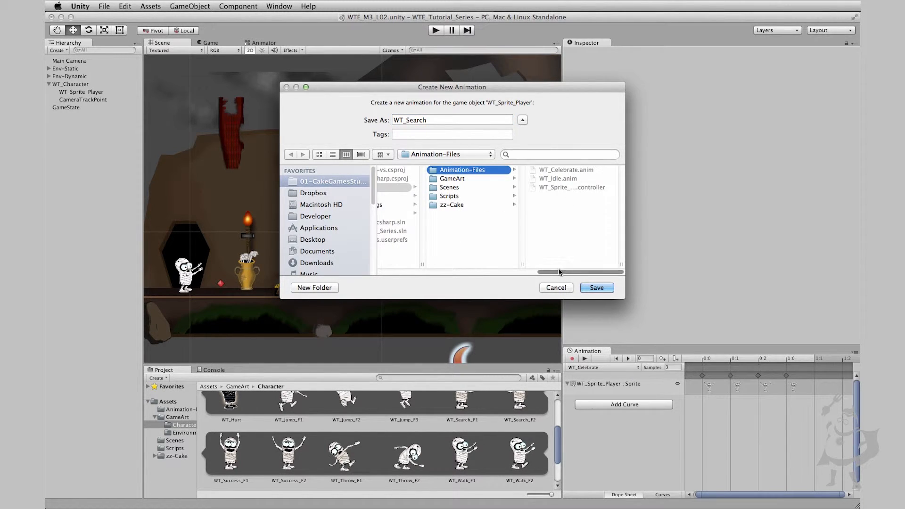
{"action": "left_click", "coordinate": [590, 288]}
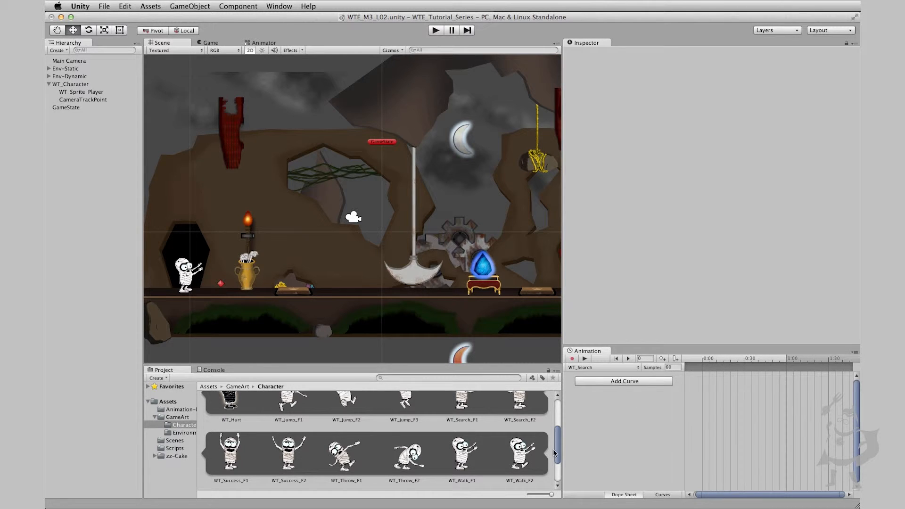
- Key the WT_Search_F1 sprite at frame 0 and WT_Search_F2 at frame 1 of WT_Search, with Samples set to 4
{"action": "mouse_move", "coordinate": [554, 454]}
{"action": "left_mouse_down"}
{"action": "mouse_move", "coordinate": [553, 473]}
{"action": "mouse_move", "coordinate": [558, 421]}
{"action": "mouse_move", "coordinate": [557, 442]}
{"action": "left_mouse_up"}
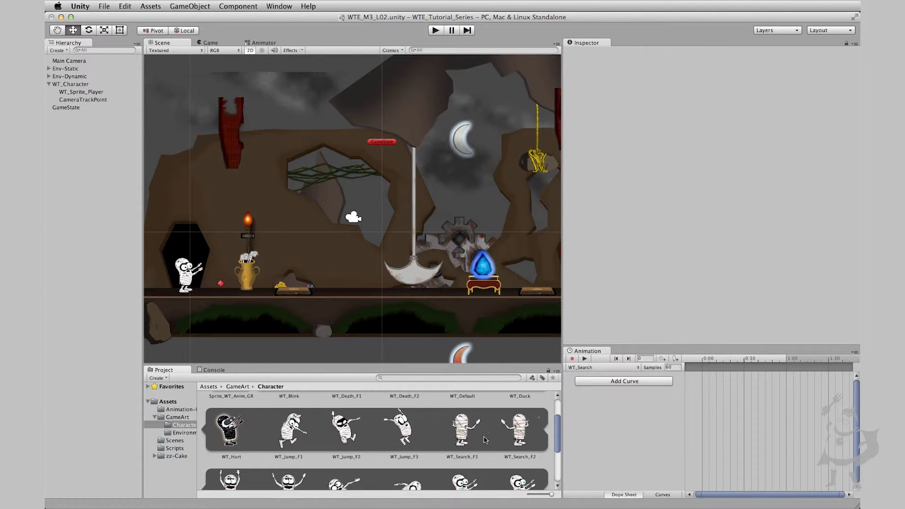
{"action": "left_click_drag", "start_coordinate": [486, 440], "coordinate": [696, 392]}
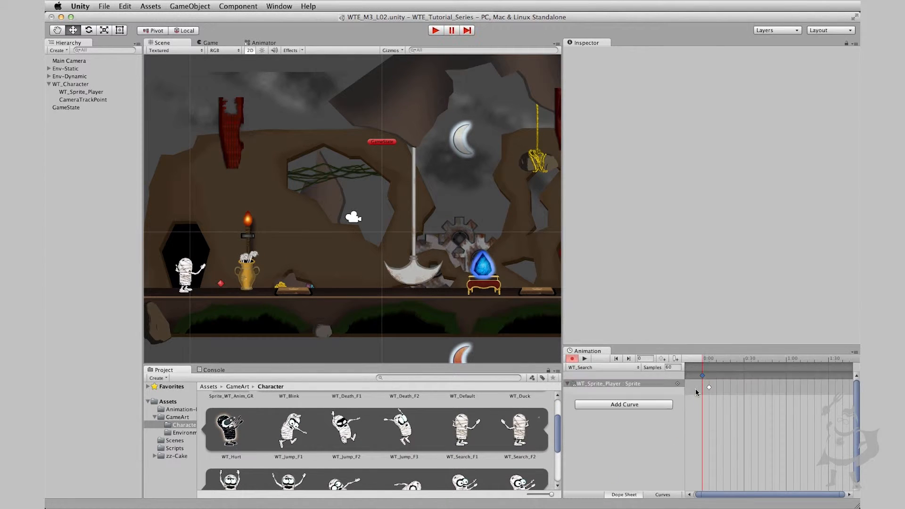
{"action": "left_click", "coordinate": [673, 370]}
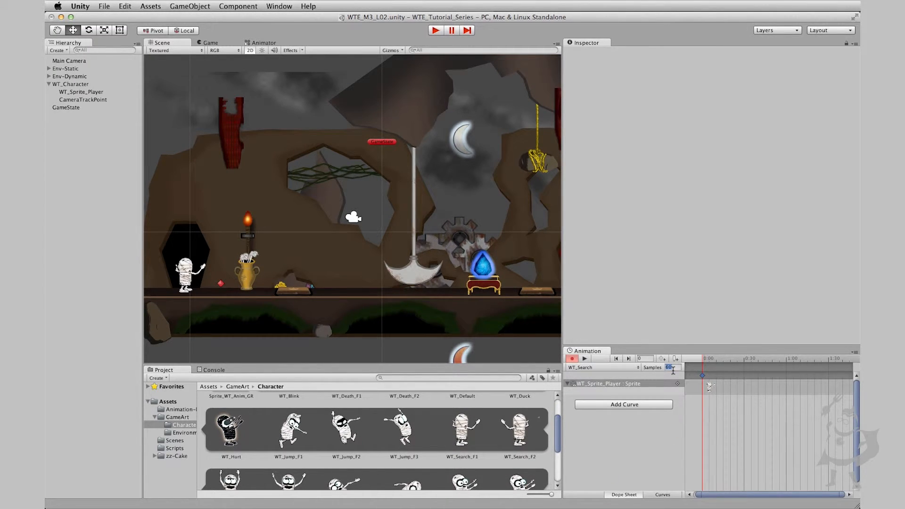
{"action": "type", "text": "4"}
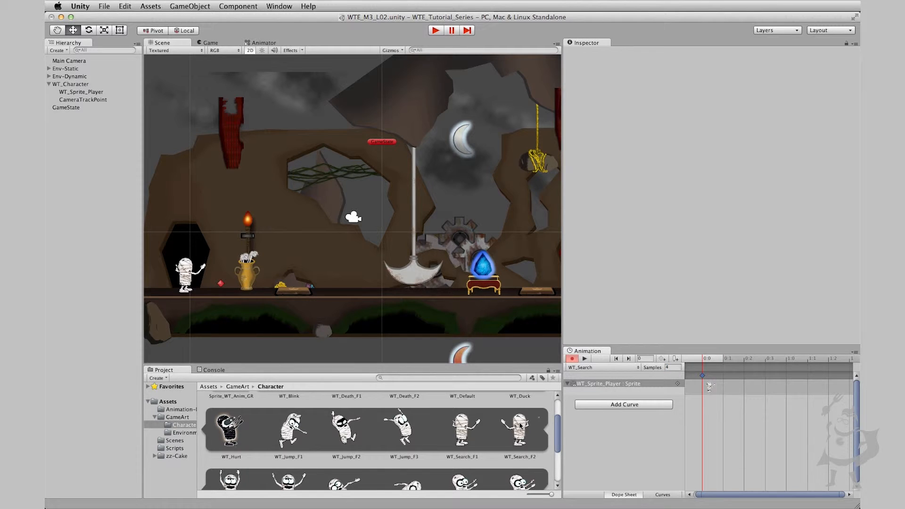
{"action": "left_click_drag", "start_coordinate": [520, 427], "coordinate": [729, 388]}
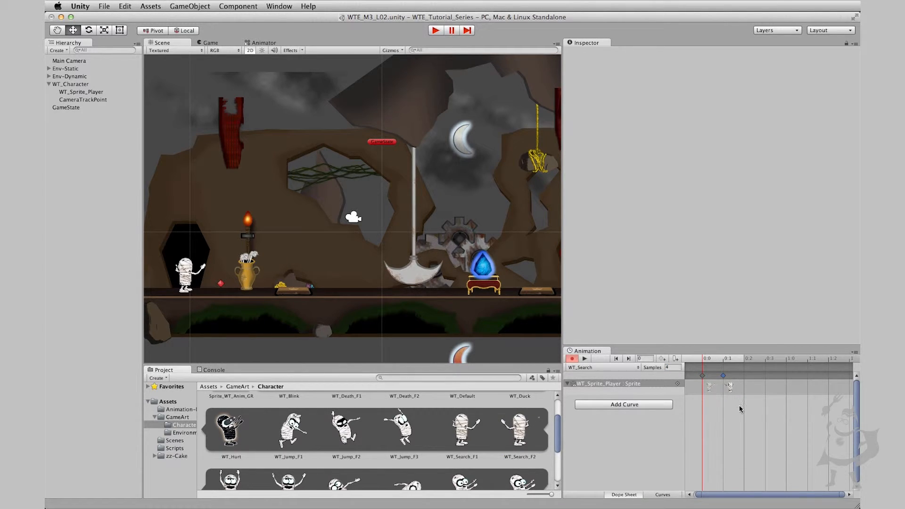
- Preview the WT_Search animation while lowering its Samples to 3 and finally 2, and stop the playback
{"action": "left_click", "coordinate": [583, 360]}
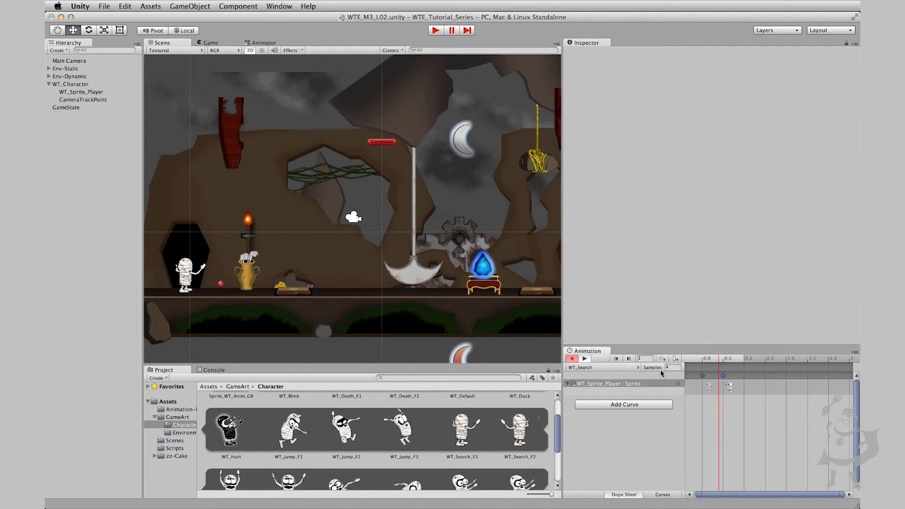
{"action": "left_click", "coordinate": [674, 367]}
{"action": "type", "text": "3"}
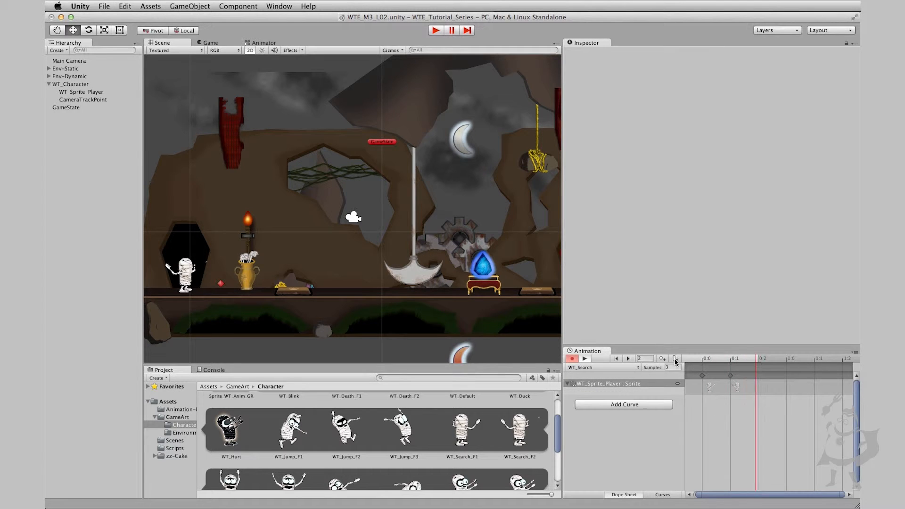
{"action": "left_click", "coordinate": [674, 367]}
{"action": "type", "text": "2"}
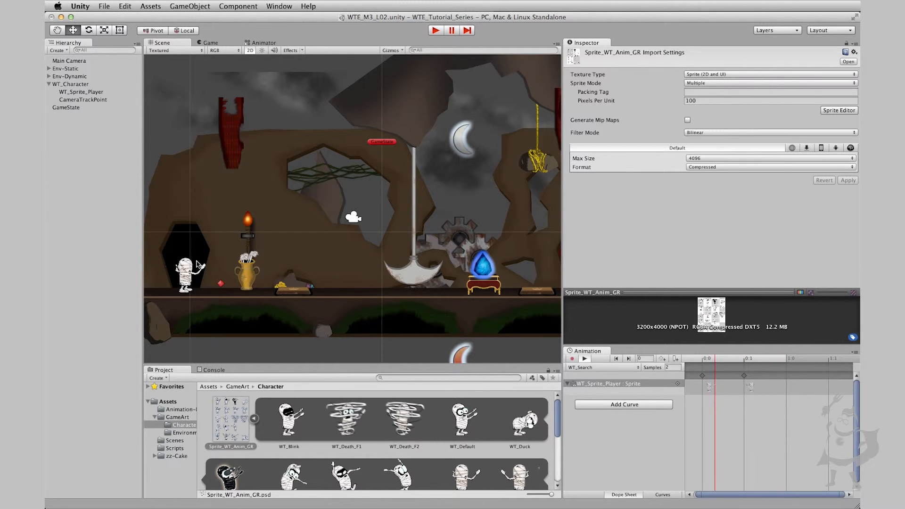
{"action": "left_click", "coordinate": [585, 359]}
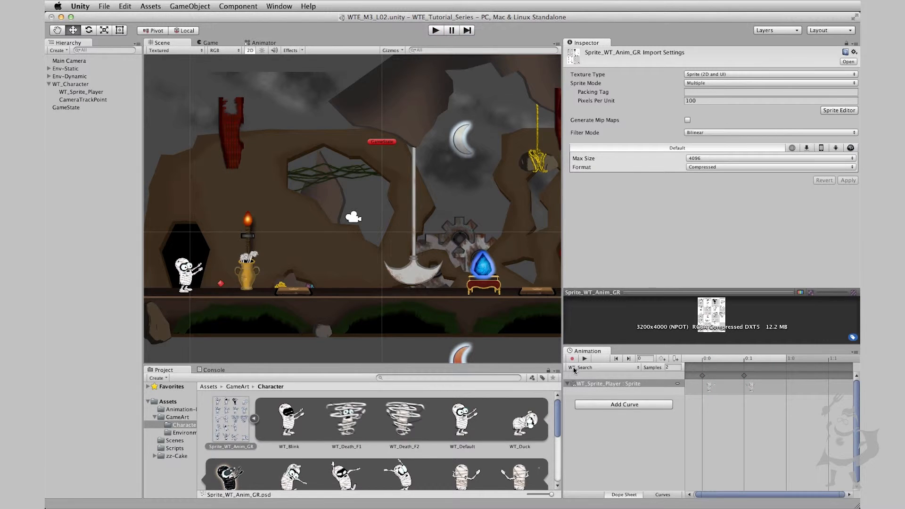
- Create a new animation clip for WT_Sprite_Player named WT_Duck and save it in the Animation-Files folder
{"action": "left_click", "coordinate": [624, 368]}
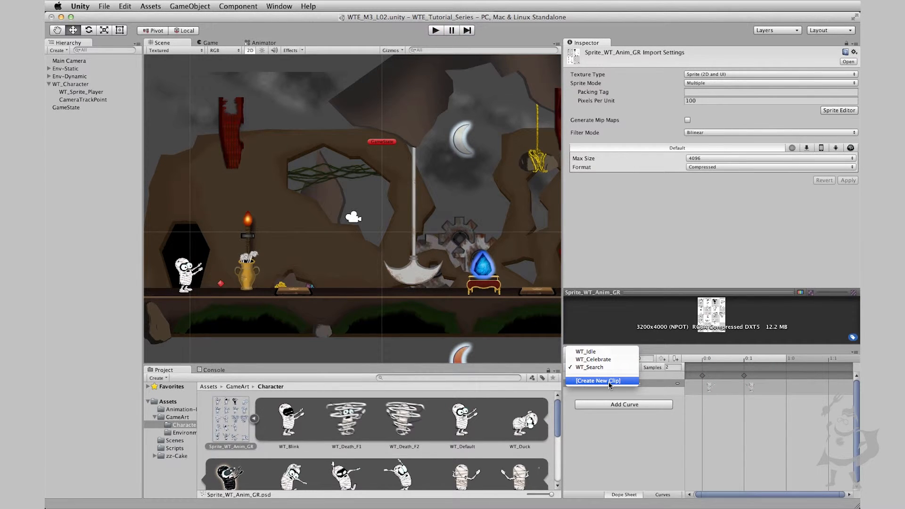
{"action": "left_click", "coordinate": [610, 381]}
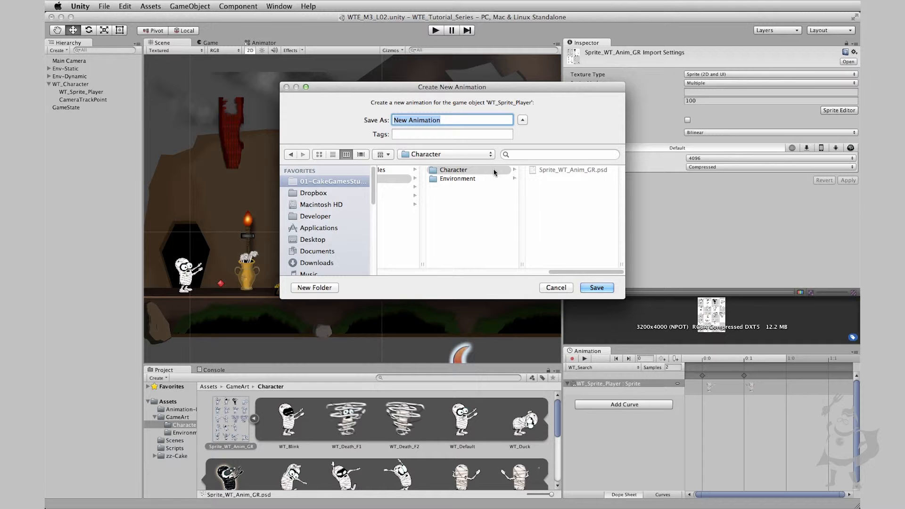
{"action": "left_click_drag", "start_coordinate": [570, 272], "coordinate": [532, 272]}
{"action": "left_click", "coordinate": [499, 169]}
{"action": "left_click", "coordinate": [501, 170]}
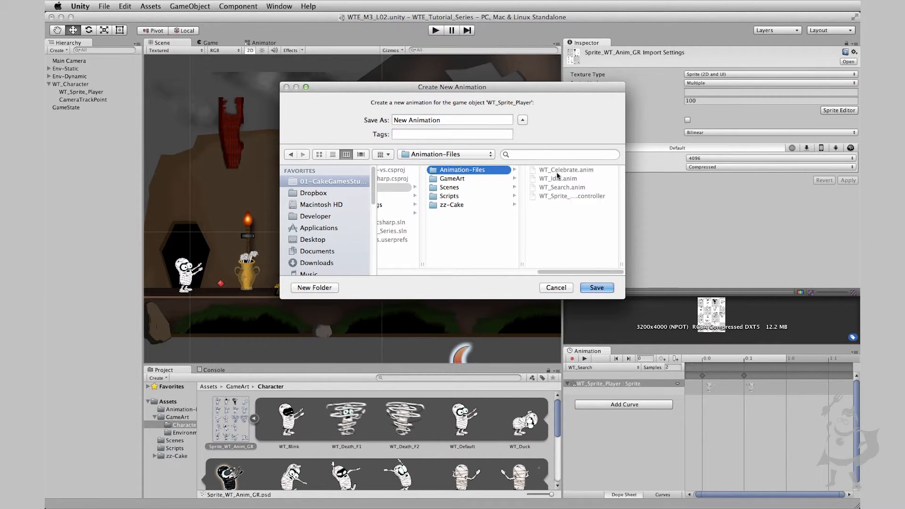
{"action": "triple_click", "coordinate": [458, 116]}
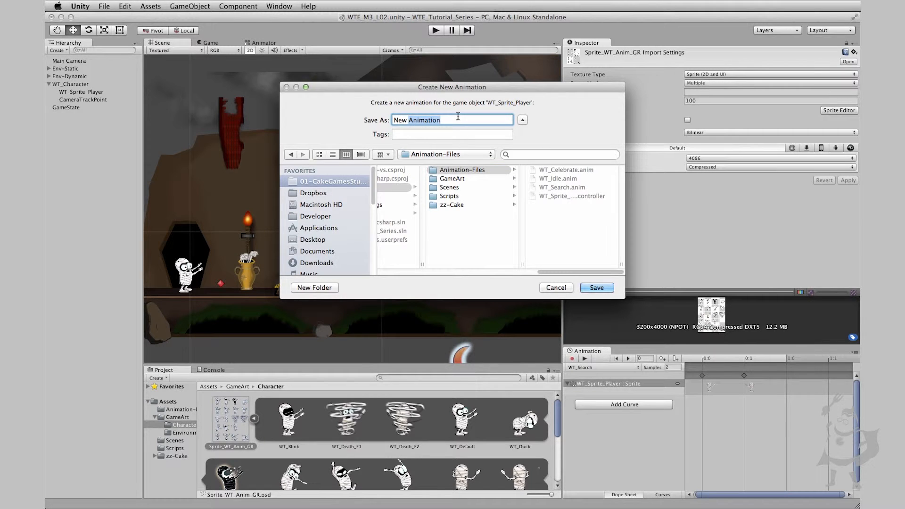
{"action": "type", "text": "WT_Dcuk"}
{"action": "key", "text": "BackSpace"}
{"action": "key", "text": "BackSpace"}
{"action": "key", "text": "BackSpace"}
{"action": "type", "text": "uck"}
{"action": "key", "text": "Return"}
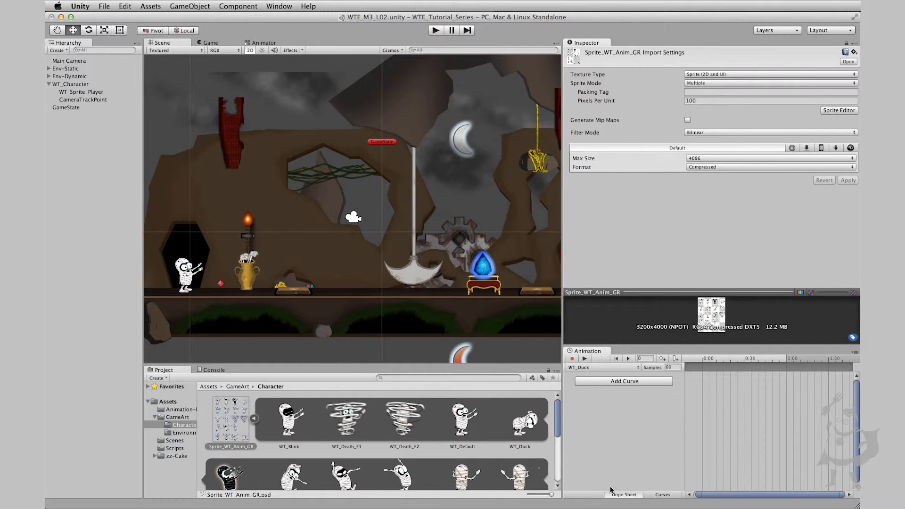
- Key the WT_Duck sprite at frame 0 of the WT_Duck clip, set Samples to 1, and briefly preview the animation
{"action": "left_click_drag", "start_coordinate": [556, 420], "coordinate": [710, 388]}
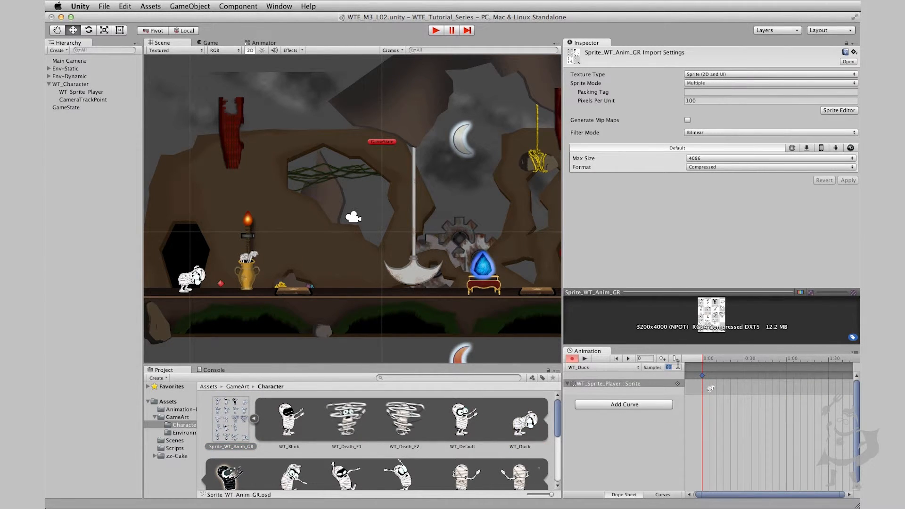
{"action": "type", "text": "1"}
{"action": "left_click", "coordinate": [585, 359]}
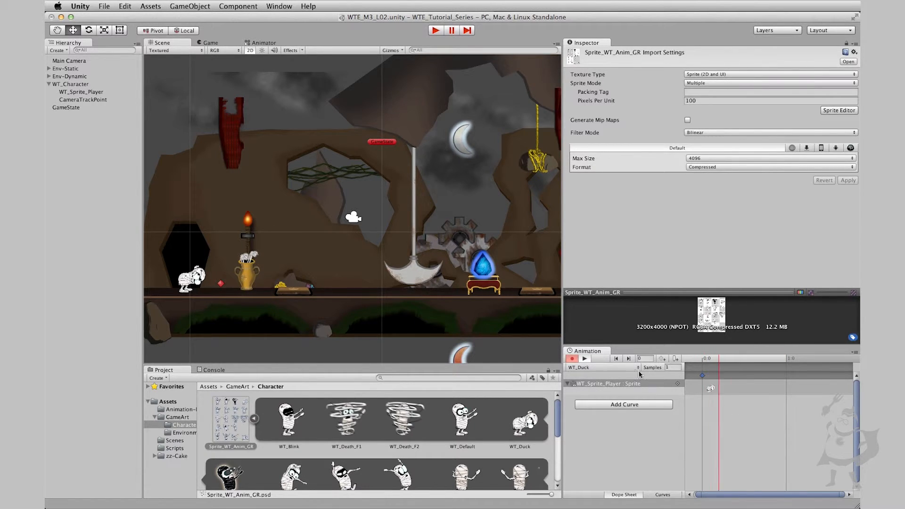
{"action": "left_click", "coordinate": [571, 359]}
- Create a new animation clip for WT_Sprite_Player named WT_Throw and save it in the Animation-Files folder
{"action": "left_click", "coordinate": [609, 368]}
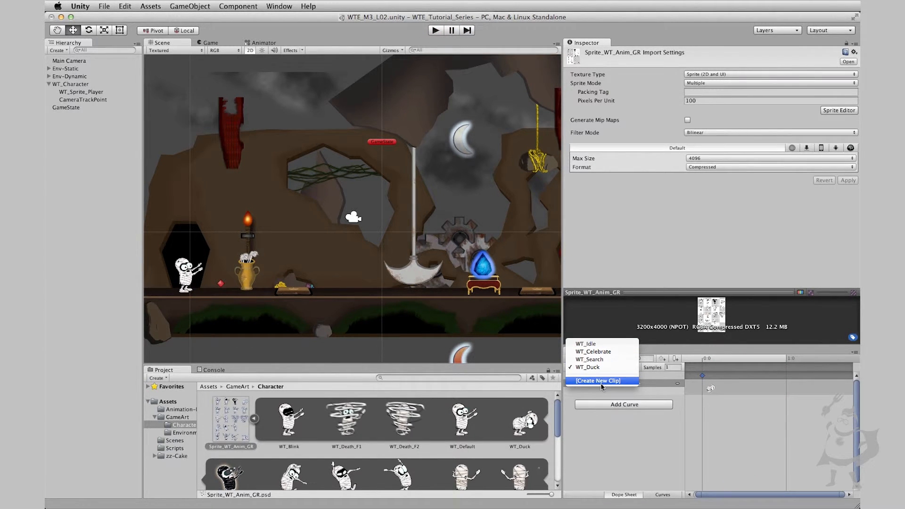
{"action": "left_click", "coordinate": [600, 383]}
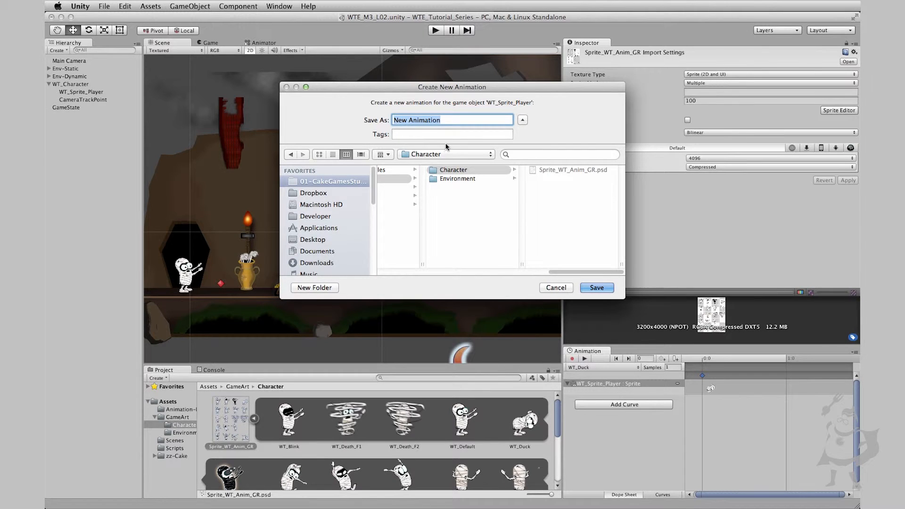
{"action": "type", "text": "Throw"}
{"action": "key", "text": "Left"}
{"action": "key", "text": "Left"}
{"action": "key", "text": "Left"}
{"action": "key", "text": "Left"}
{"action": "key", "text": "Left"}
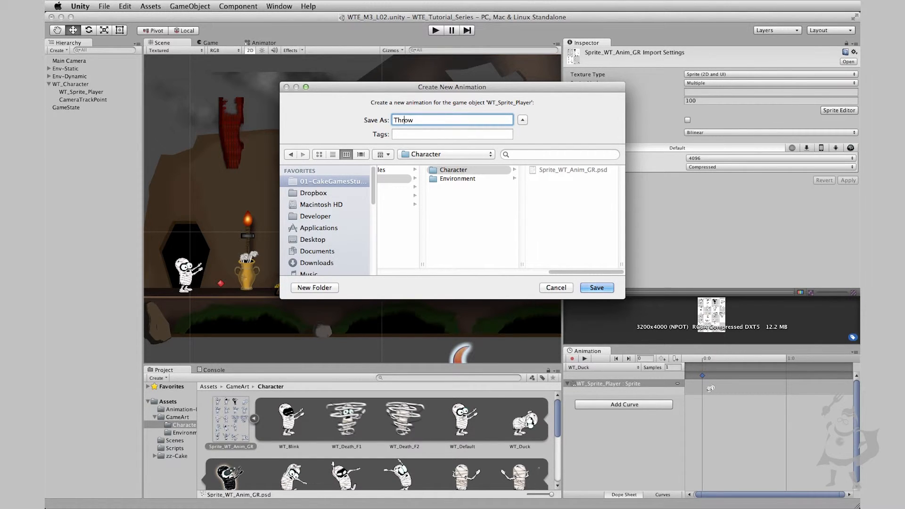
{"action": "type", "text": "WT_"}
{"action": "left_click_drag", "start_coordinate": [555, 272], "coordinate": [524, 272]}
{"action": "left_click", "coordinate": [459, 170]}
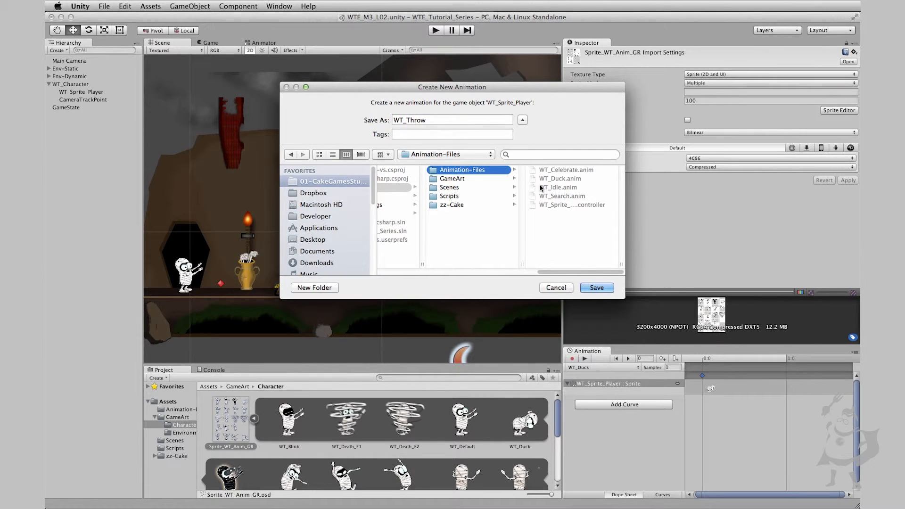
{"action": "left_click", "coordinate": [596, 287]}
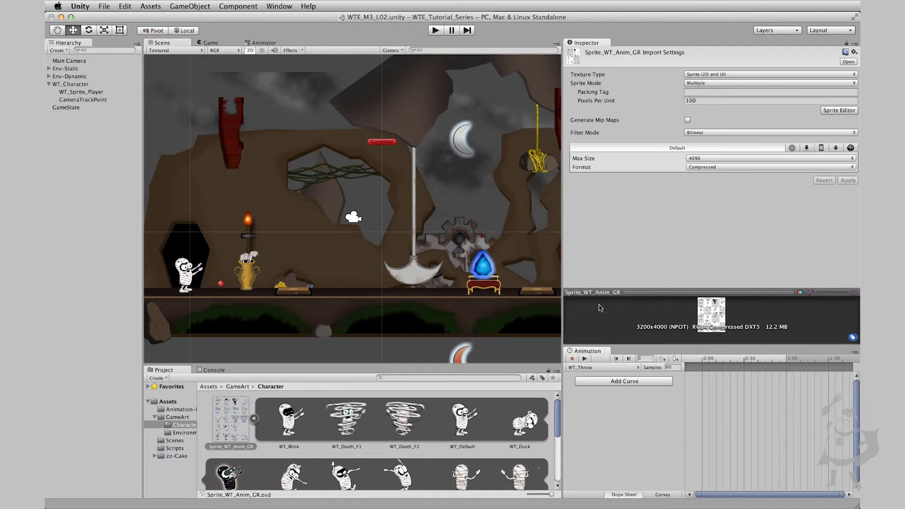
- Key the WT_Throw_F1 sprite at frame 0 of the WT_Throw clip and set its Samples to 4
{"action": "left_click_drag", "start_coordinate": [556, 432], "coordinate": [560, 465]}
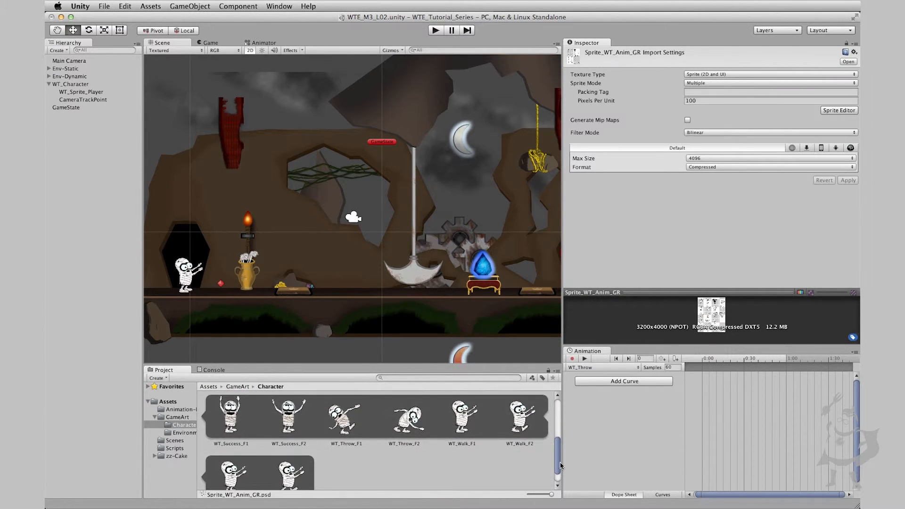
{"action": "left_click_drag", "start_coordinate": [346, 423], "coordinate": [696, 402]}
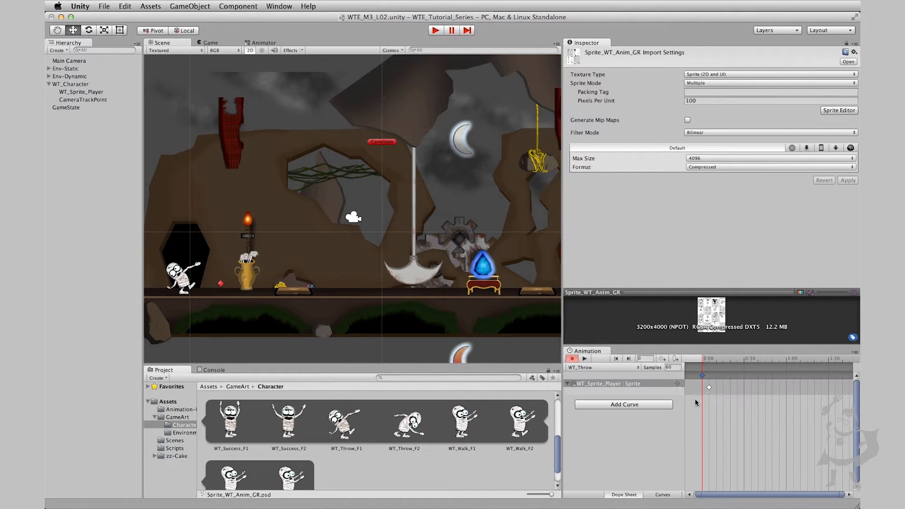
{"action": "left_click", "coordinate": [674, 368]}
{"action": "type", "text": "4"}
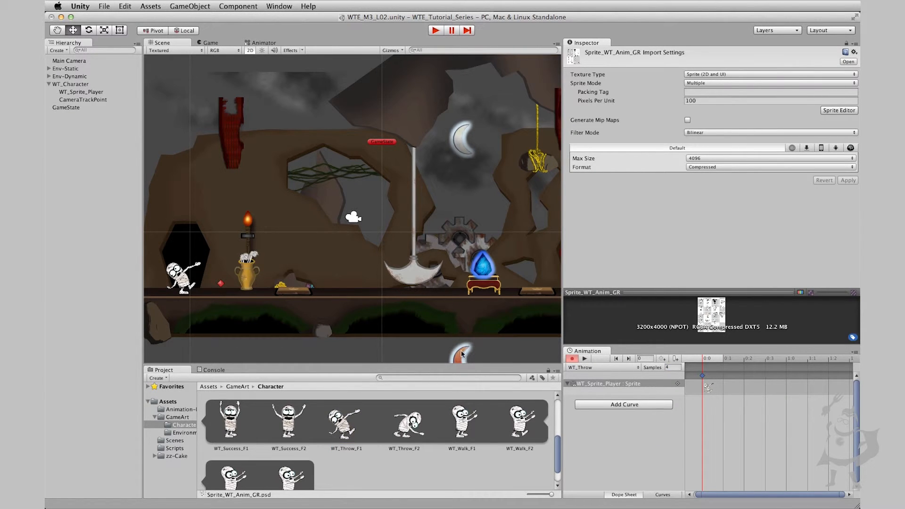
- Key the WT_Throw_F2 sprite at frame 1 of the WT_Throw clip, set Samples to 3, and preview the animation
{"action": "left_click_drag", "start_coordinate": [390, 436], "coordinate": [735, 384]}
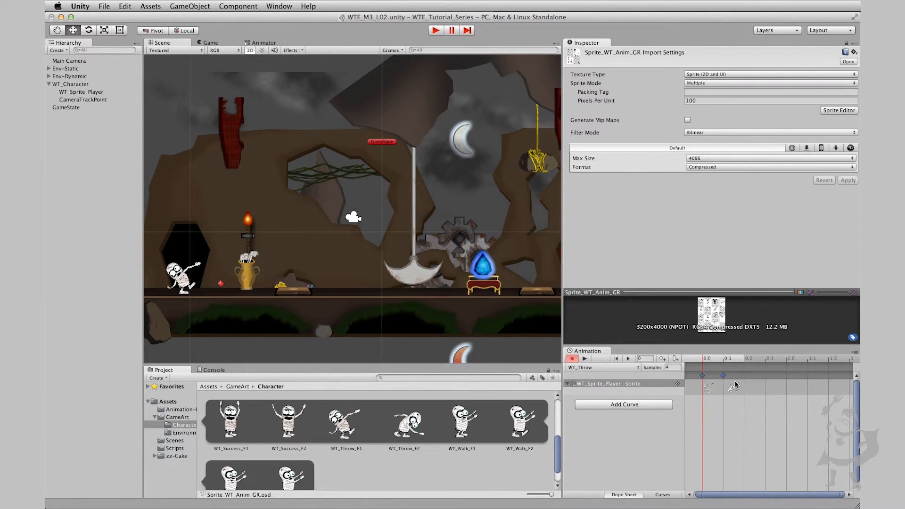
{"action": "left_click", "coordinate": [585, 359]}
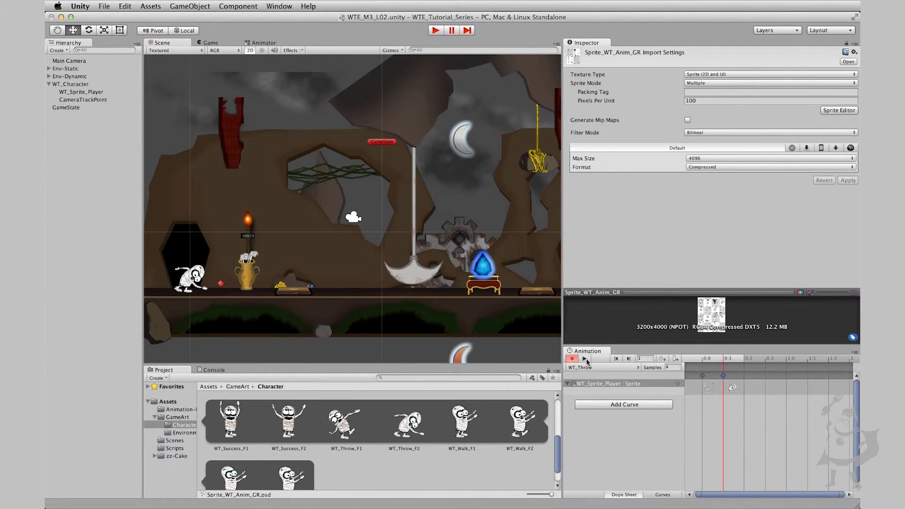
{"action": "type", "text": "3"}
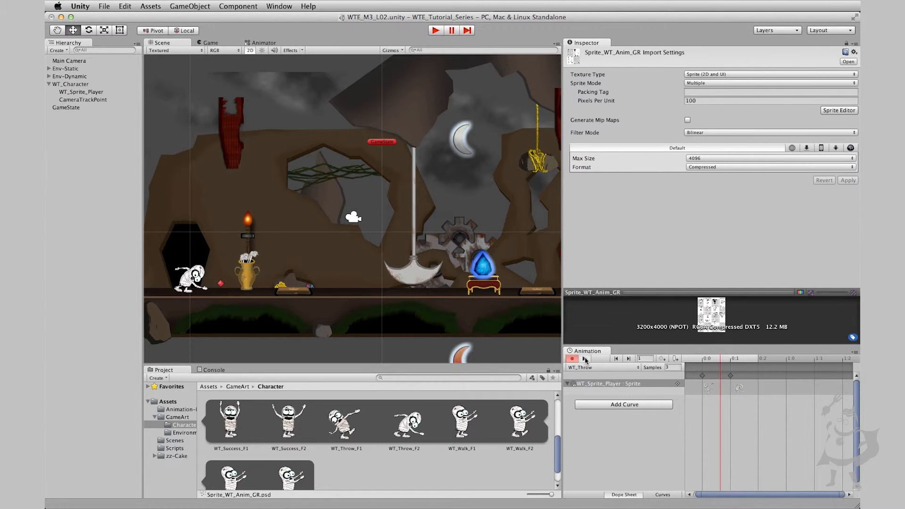
{"action": "left_click", "coordinate": [585, 358]}
- Create a new animation clip for WT_Sprite_Player named WT_Hurt and save it in the Animation-Files folder
{"action": "left_click", "coordinate": [603, 365]}
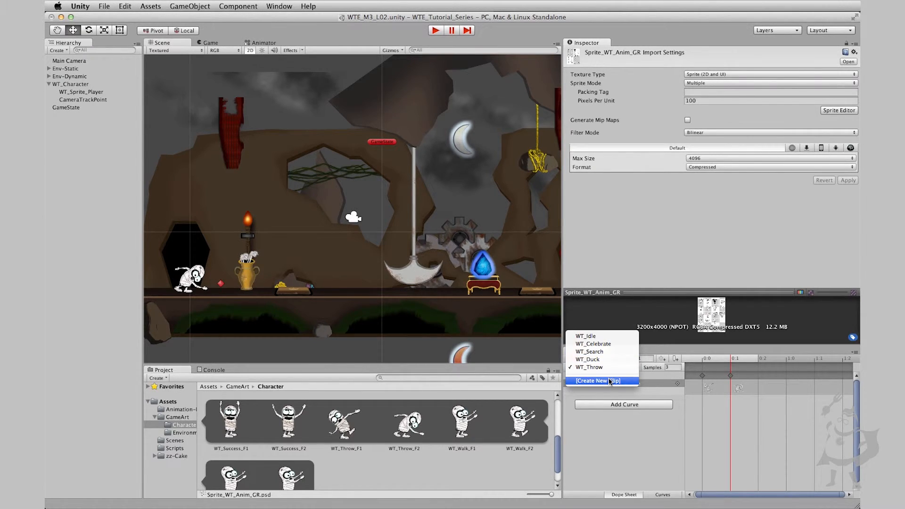
{"action": "left_click", "coordinate": [608, 381]}
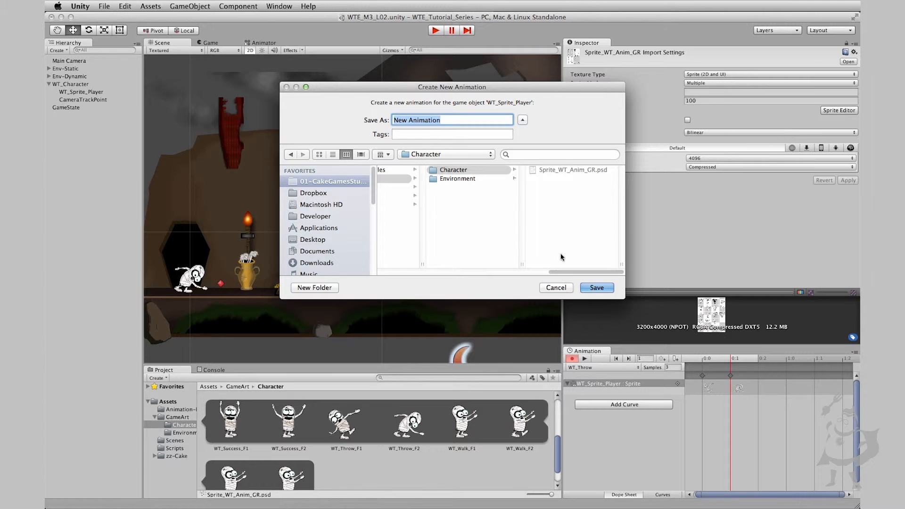
{"action": "left_click_drag", "start_coordinate": [573, 272], "coordinate": [540, 273]}
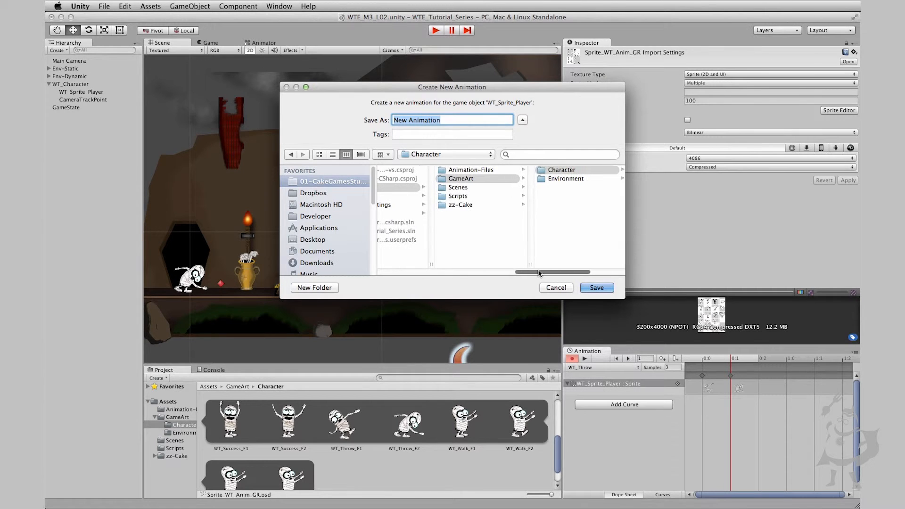
{"action": "left_click", "coordinate": [480, 170]}
{"action": "left_click", "coordinate": [442, 121]}
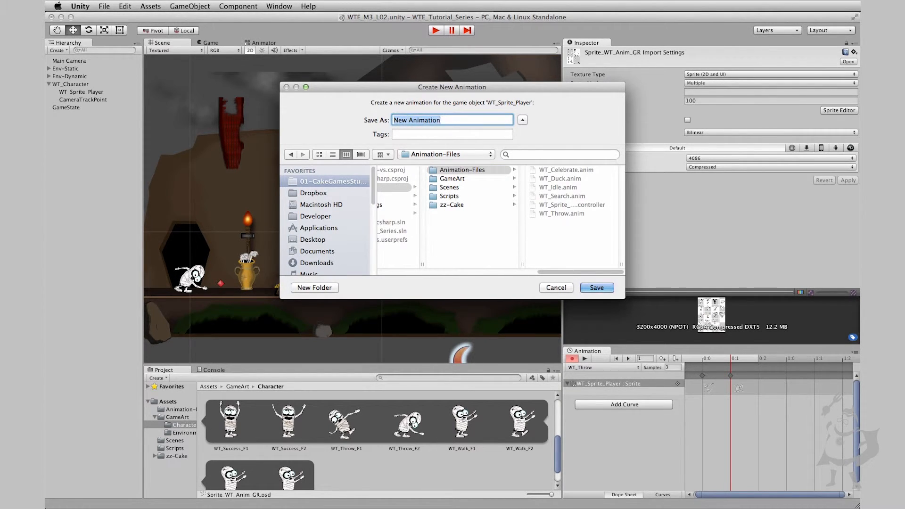
{"action": "type", "text": "WT_Hurt"}
{"action": "key", "text": "Return"}
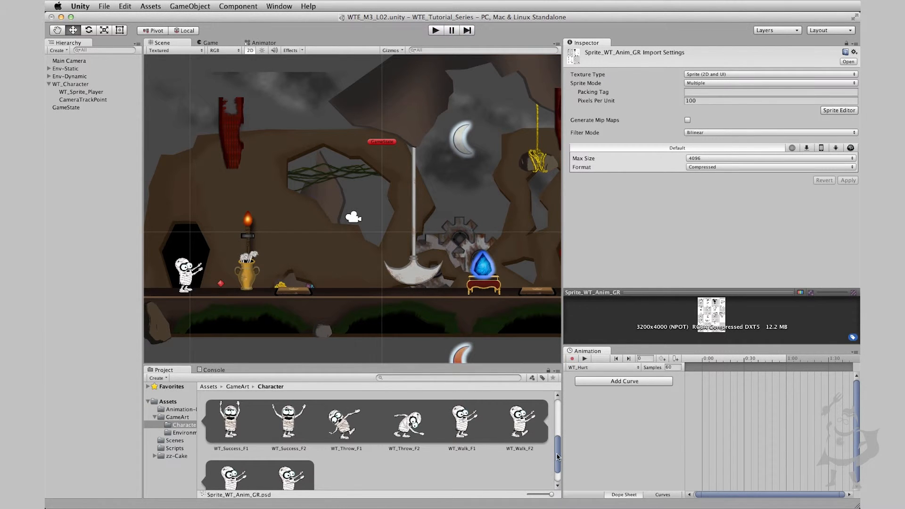
- Key the WT_Hurt sprite at frame 0 of the WT_Hurt clip, set Samples to 1, and turn off animation recording
{"action": "scroll", "coordinate": [557, 456], "scroll_direction": "up", "scroll_amount": 5}
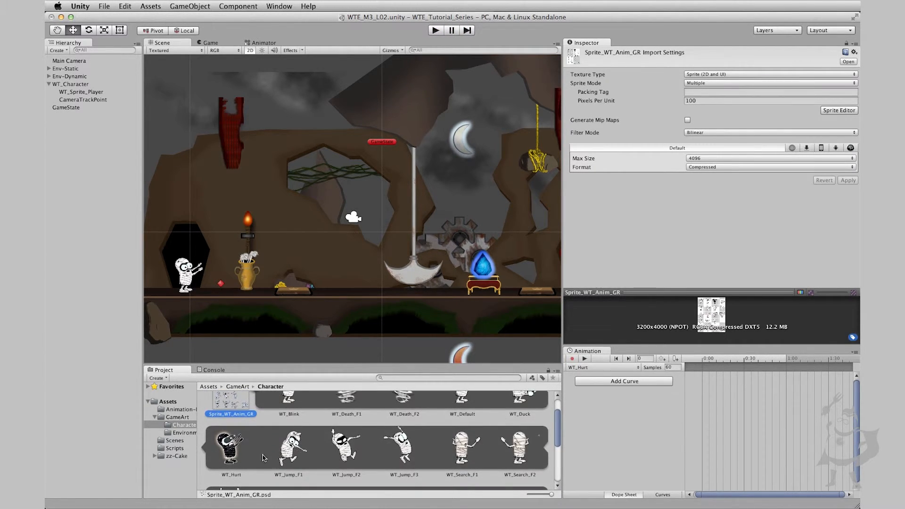
{"action": "left_click_drag", "start_coordinate": [232, 451], "coordinate": [700, 401]}
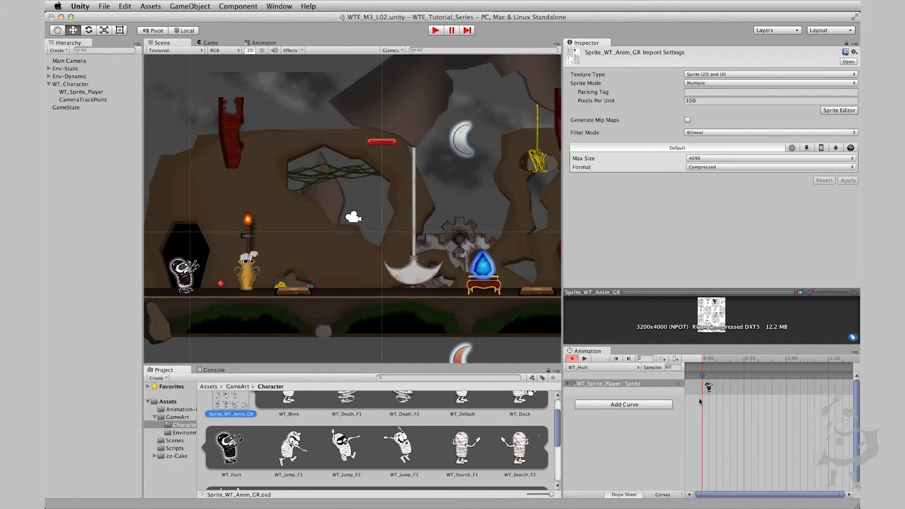
{"action": "left_click", "coordinate": [672, 368]}
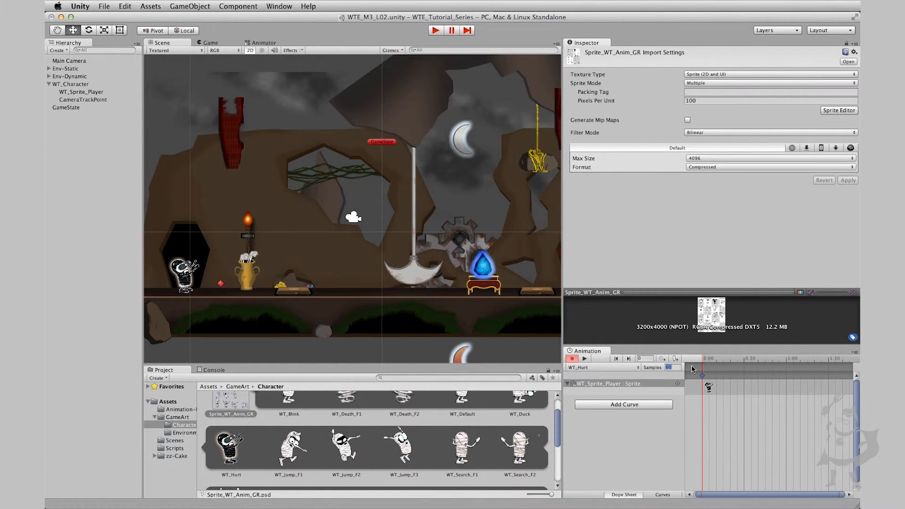
{"action": "type", "text": "1"}
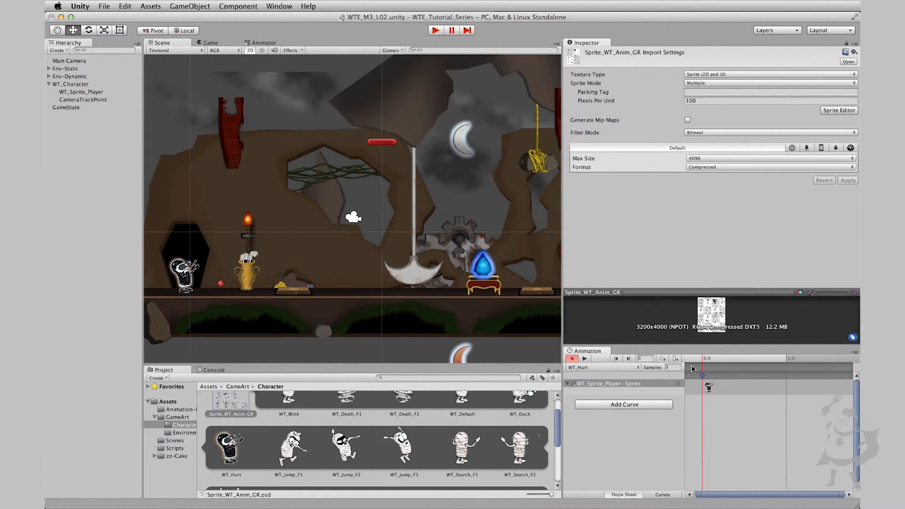
{"action": "left_click", "coordinate": [587, 360]}
{"action": "left_click", "coordinate": [572, 360]}
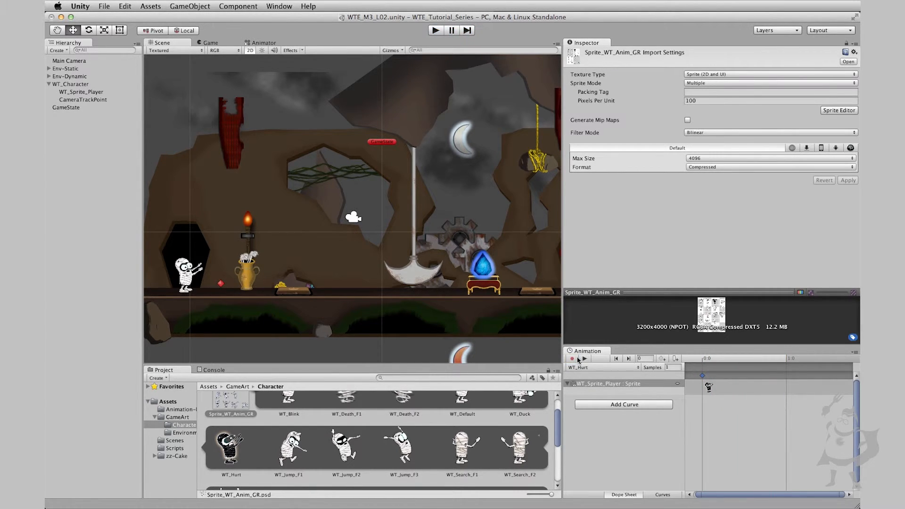
{"action": "left_click", "coordinate": [573, 360]}
- Create a new animation clip for WT_Sprite_Player named WT_Walk and save it in the Animation-Files folder
{"action": "mouse_move", "coordinate": [556, 423]}
{"action": "left_mouse_down"}
{"action": "mouse_move", "coordinate": [558, 452]}
{"action": "mouse_move", "coordinate": [561, 412]}
{"action": "left_mouse_up"}
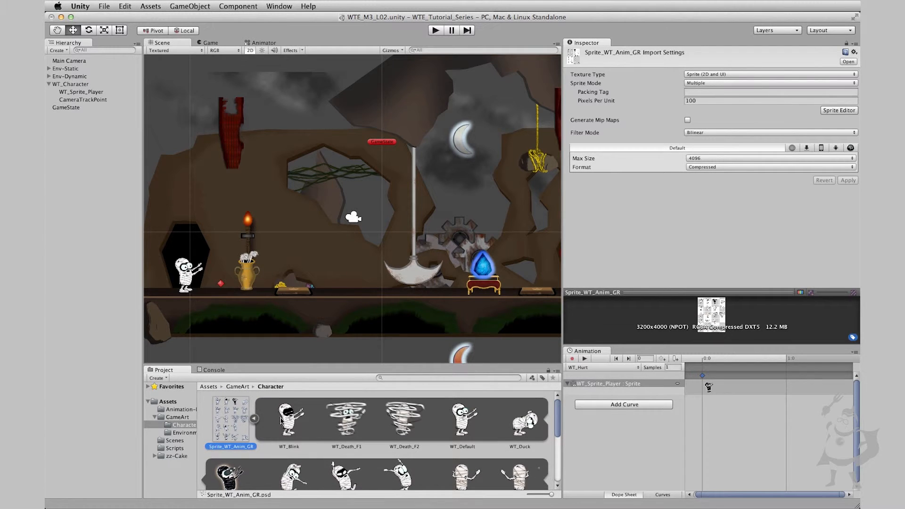
{"action": "left_click_drag", "start_coordinate": [559, 423], "coordinate": [560, 464]}
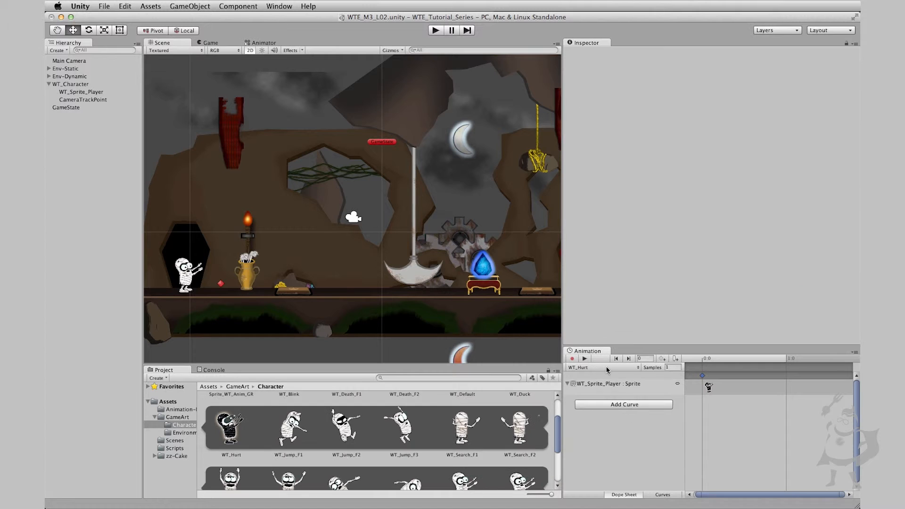
{"action": "left_click", "coordinate": [607, 367]}
{"action": "left_click", "coordinate": [606, 381]}
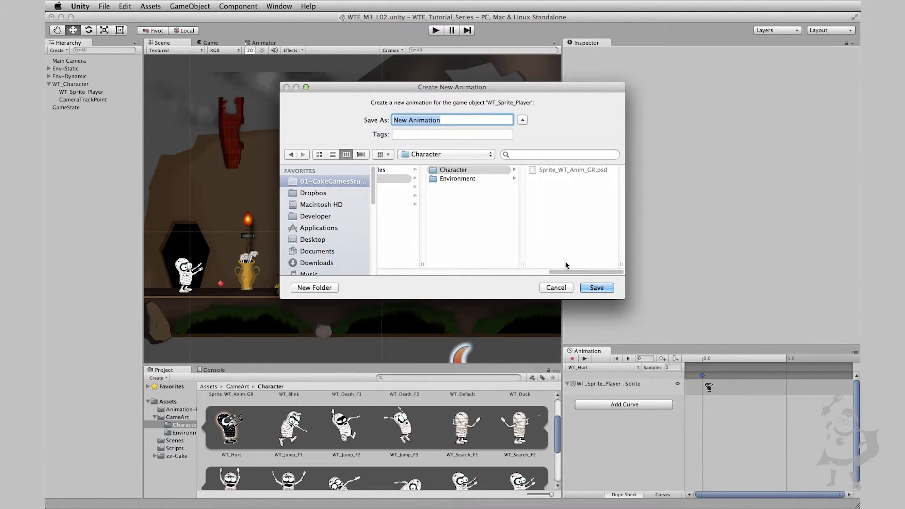
{"action": "scroll", "coordinate": [560, 270], "scroll_direction": "left", "scroll_amount": 5}
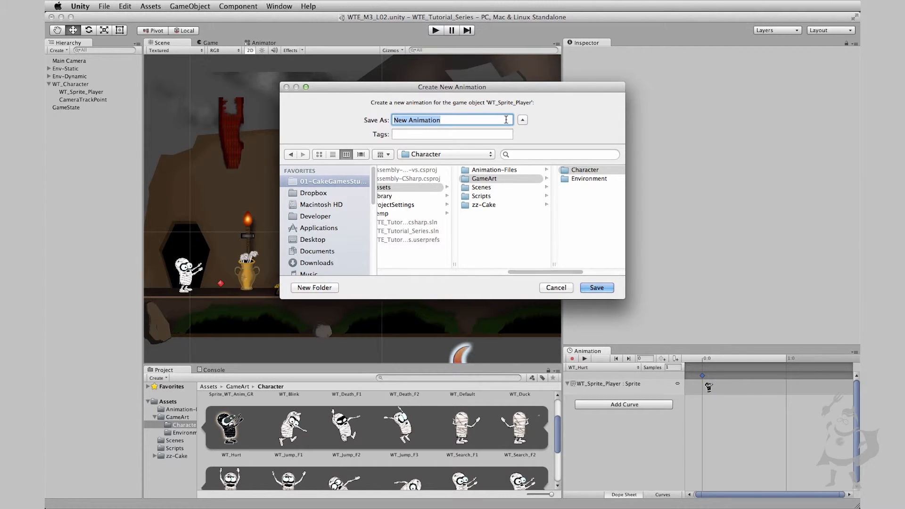
{"action": "left_click", "coordinate": [508, 171]}
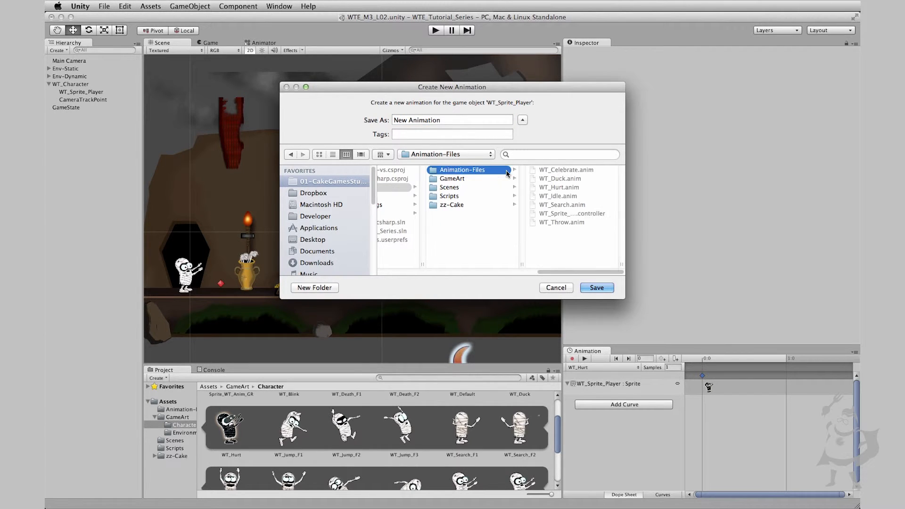
{"action": "triple_click", "coordinate": [462, 118]}
{"action": "type", "text": "W"}
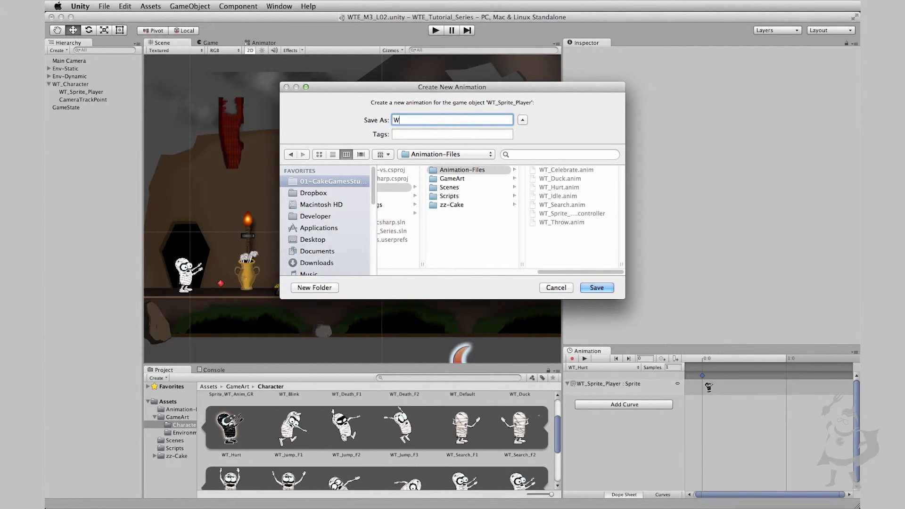
{"action": "type", "text": "T_Walk"}
{"action": "key", "text": "Return"}
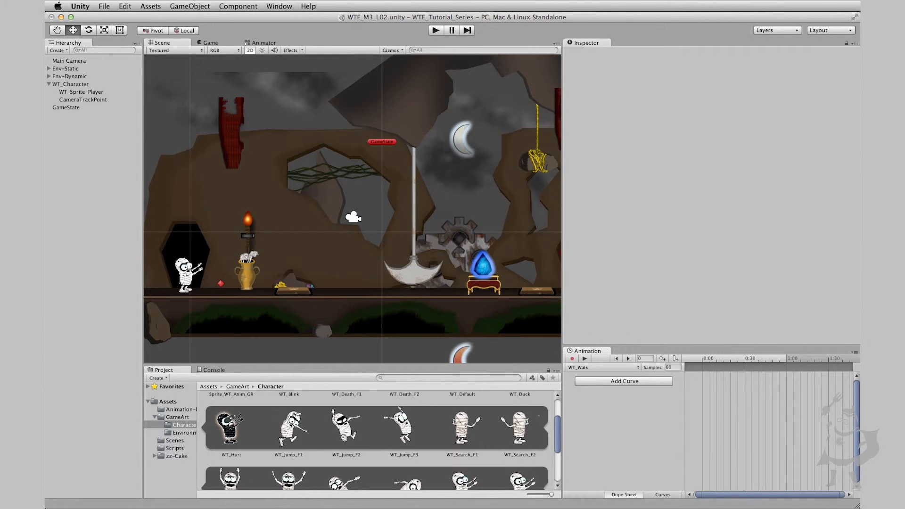
- Key the WT_Walk_F2 sprite at frame 0 of the WT_Walk clip and set its Samples to 4
{"action": "left_click_drag", "start_coordinate": [559, 445], "coordinate": [559, 459]}
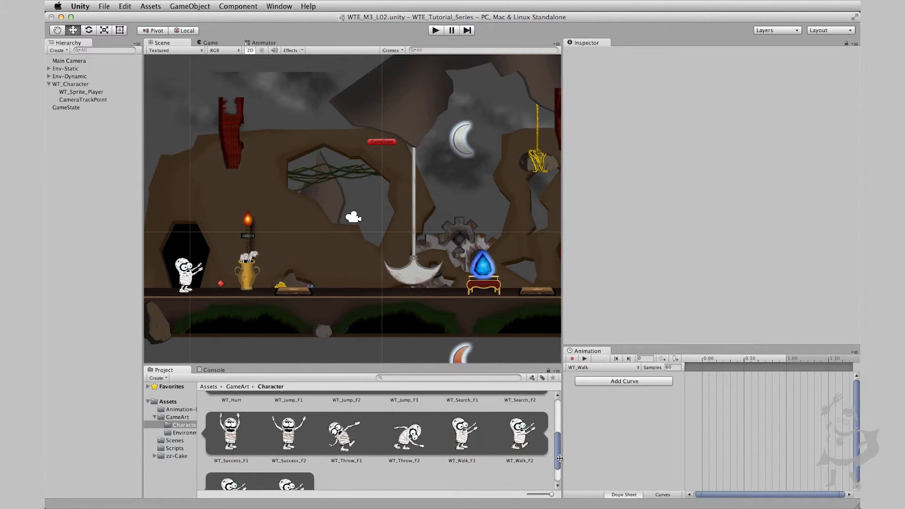
{"action": "left_click", "coordinate": [465, 435]}
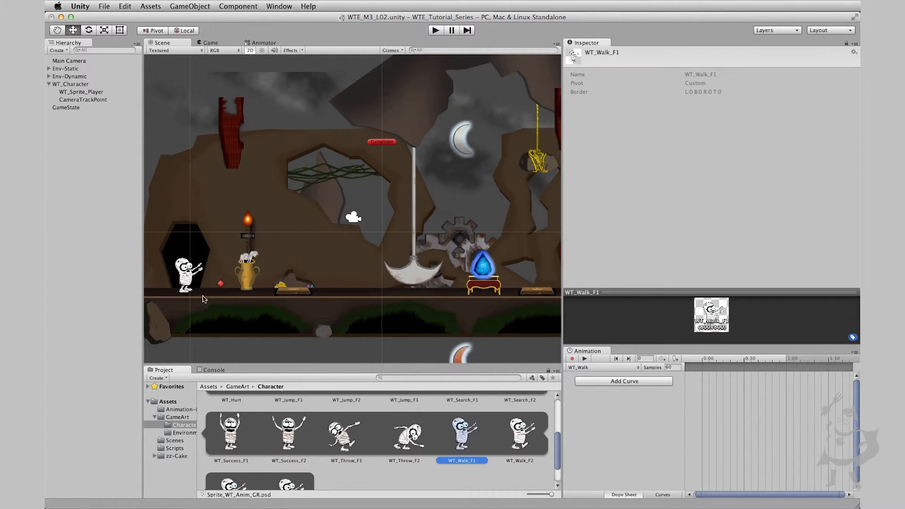
{"action": "left_click_drag", "start_coordinate": [524, 440], "coordinate": [708, 385]}
{"action": "left_click", "coordinate": [677, 368]}
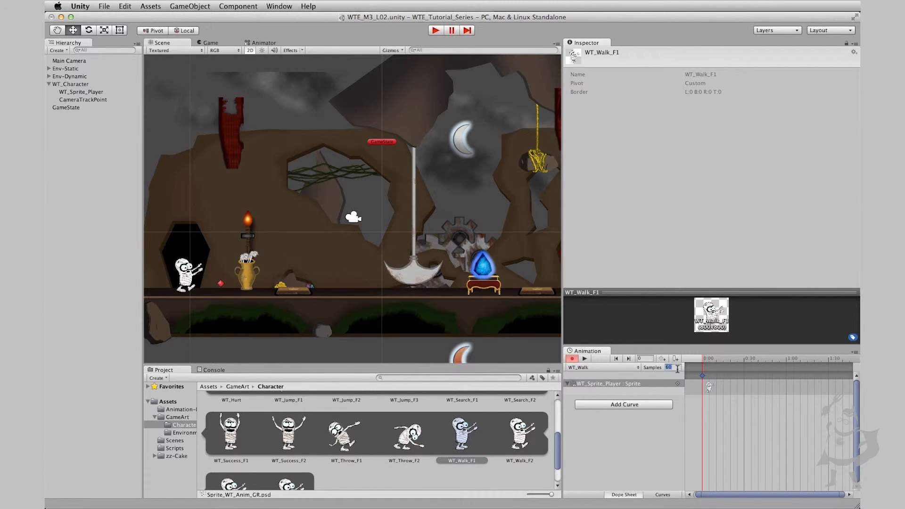
{"action": "type", "text": "4"}
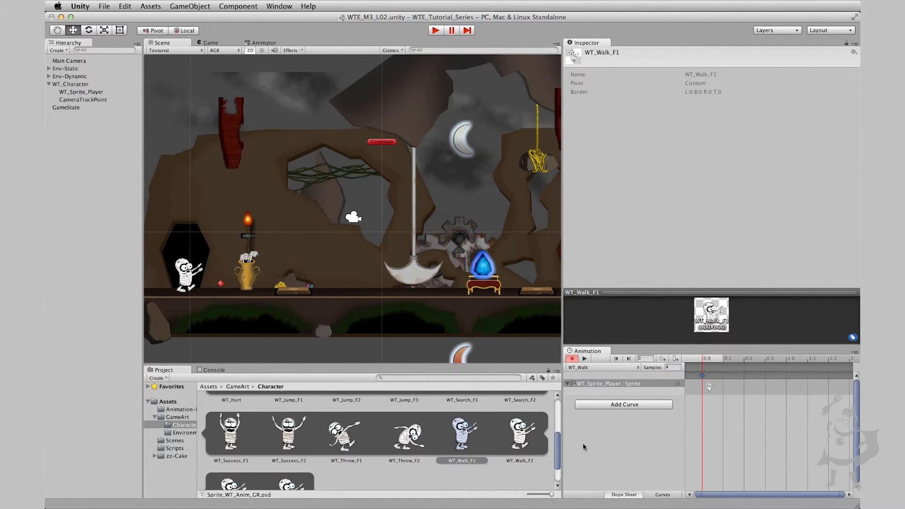
- Key WT_Walk_F3, WT_Walk_F4 and WT_Walk_F3 at frames 1, 2 and 3 of the WT_Walk clip, and preview the animation
{"action": "left_click_drag", "start_coordinate": [558, 453], "coordinate": [558, 471]}
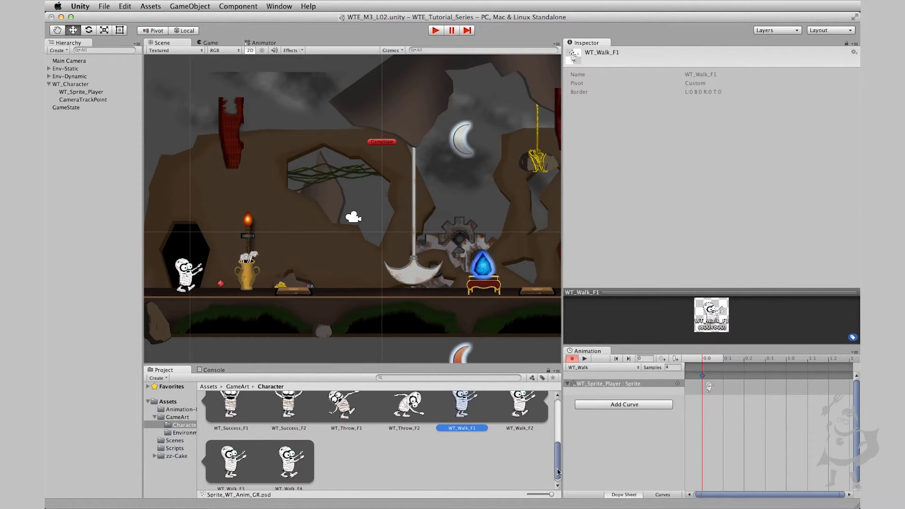
{"action": "left_click_drag", "start_coordinate": [235, 463], "coordinate": [724, 391]}
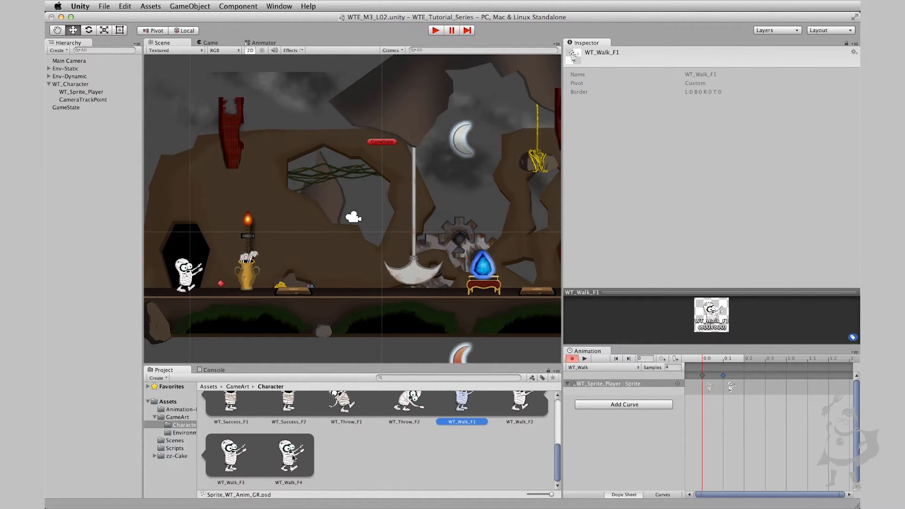
{"action": "left_click_drag", "start_coordinate": [293, 458], "coordinate": [746, 395]}
{"action": "left_click_drag", "start_coordinate": [237, 465], "coordinate": [768, 393]}
{"action": "left_click_drag", "start_coordinate": [844, 497], "coordinate": [800, 490]}
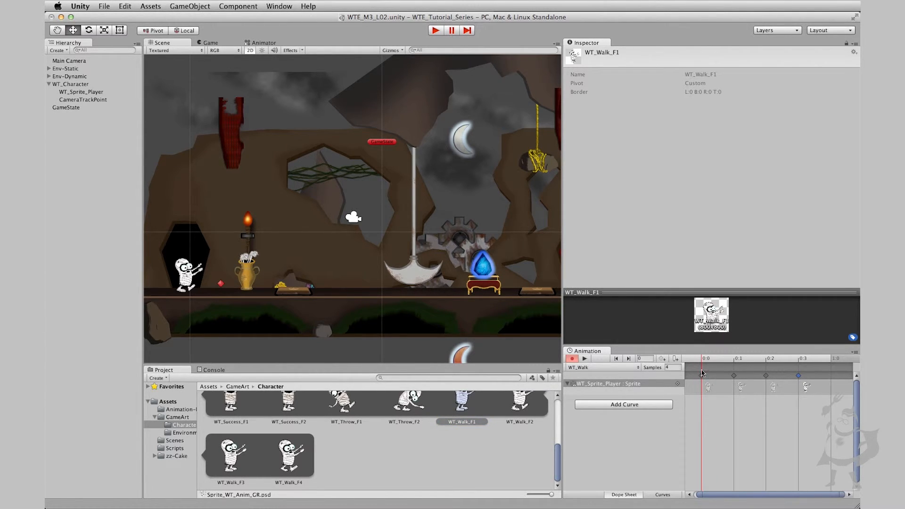
{"action": "left_click", "coordinate": [585, 359]}
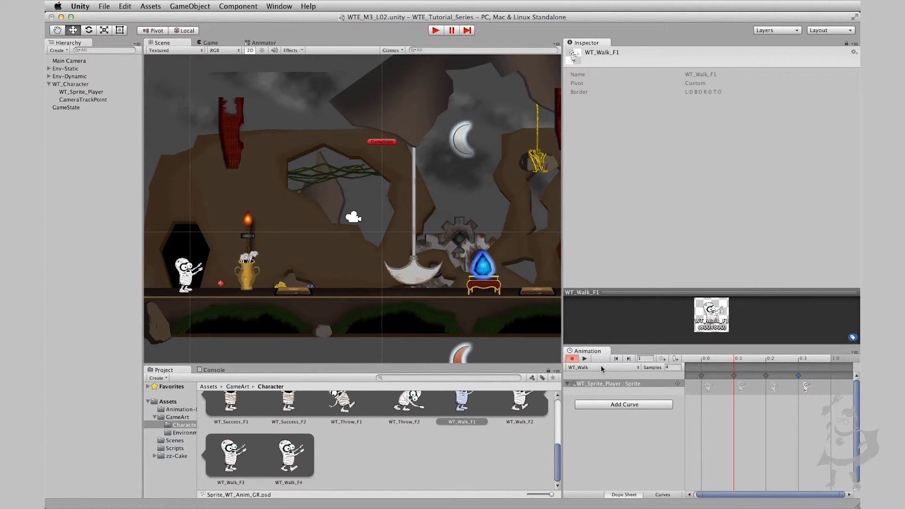
{"action": "left_click", "coordinate": [572, 358]}
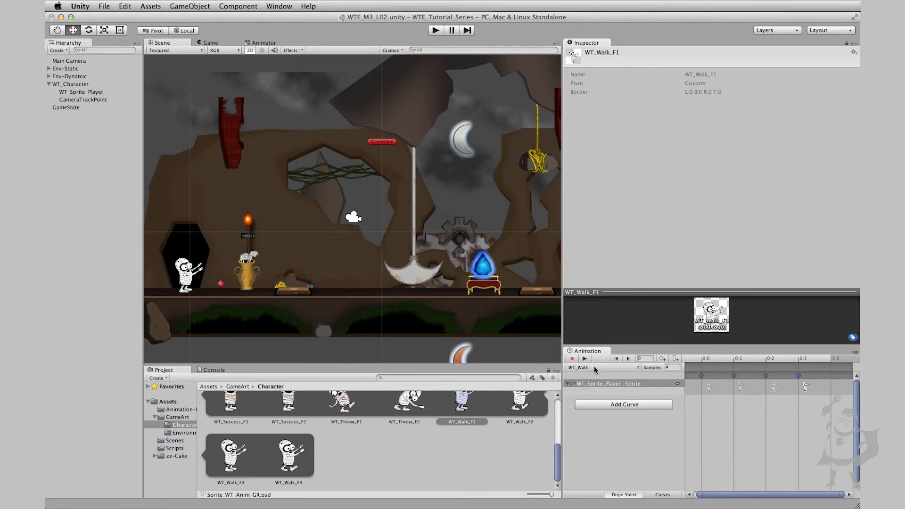
- Create a new animation clip for WT_Sprite_Player named WT_Jump_F1 and save it in the Animation-Files folder
{"action": "mouse_move", "coordinate": [557, 463]}
{"action": "left_mouse_down"}
{"action": "mouse_move", "coordinate": [561, 430]}
{"action": "mouse_move", "coordinate": [558, 467]}
{"action": "left_mouse_up"}
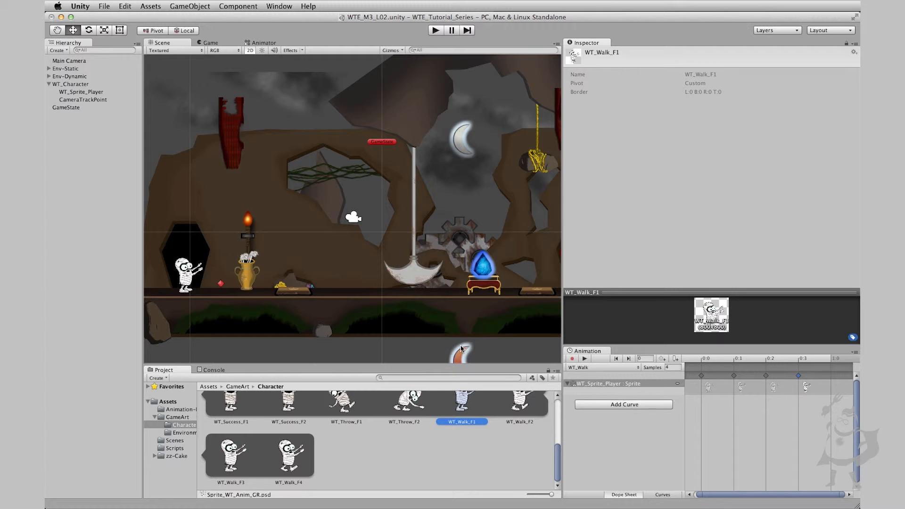
{"action": "scroll", "coordinate": [561, 443], "scroll_direction": "up", "scroll_amount": 5}
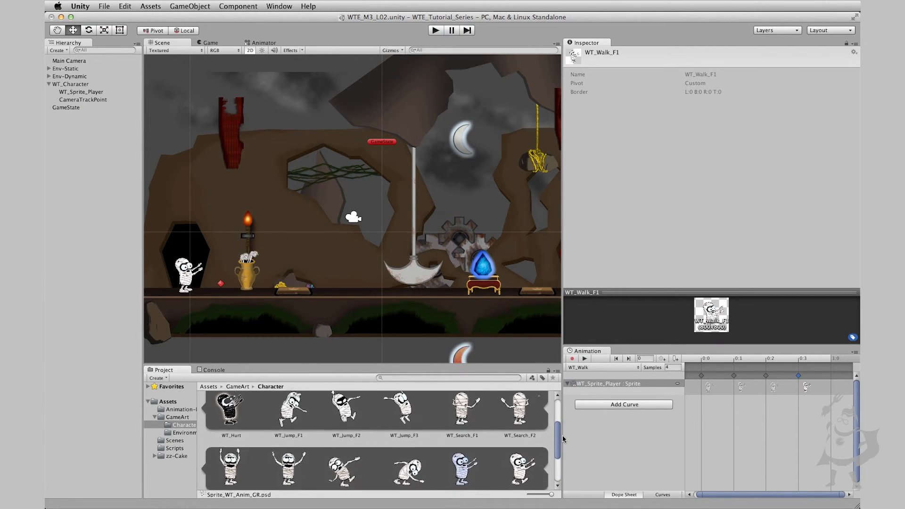
{"action": "left_click", "coordinate": [294, 436]}
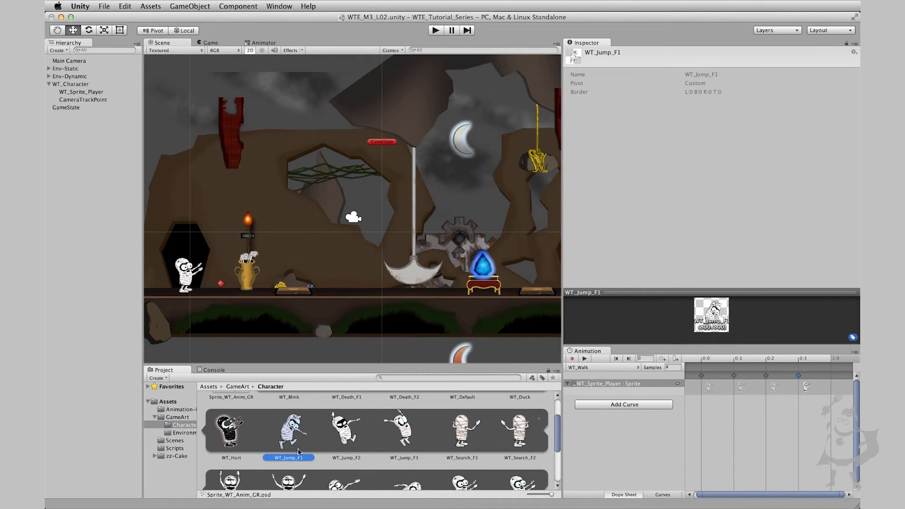
{"action": "left_click", "coordinate": [595, 366]}
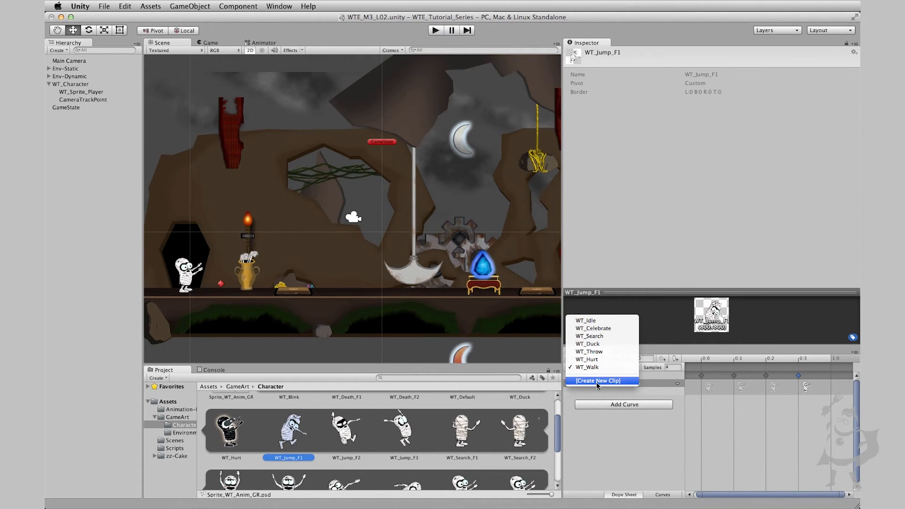
{"action": "left_click", "coordinate": [596, 383]}
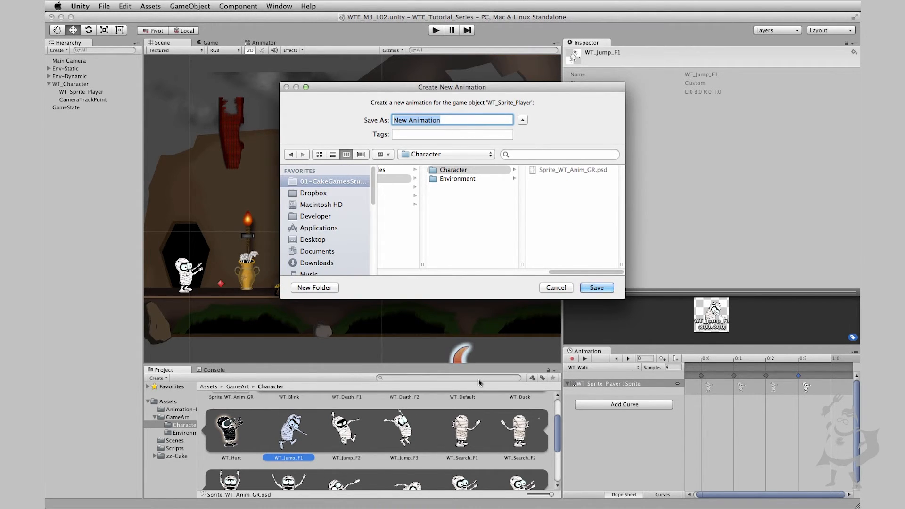
{"action": "left_click_drag", "start_coordinate": [587, 275], "coordinate": [552, 276]}
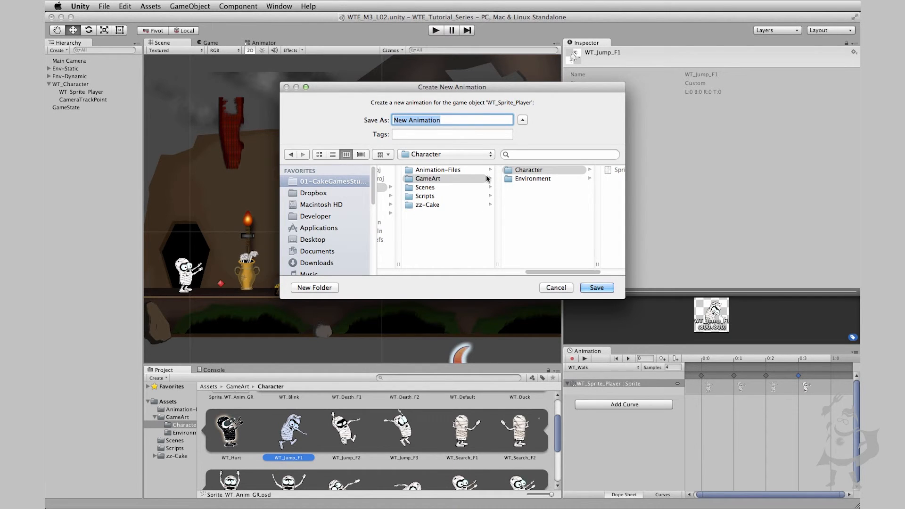
{"action": "left_click", "coordinate": [460, 169]}
{"action": "triple_click", "coordinate": [447, 121]}
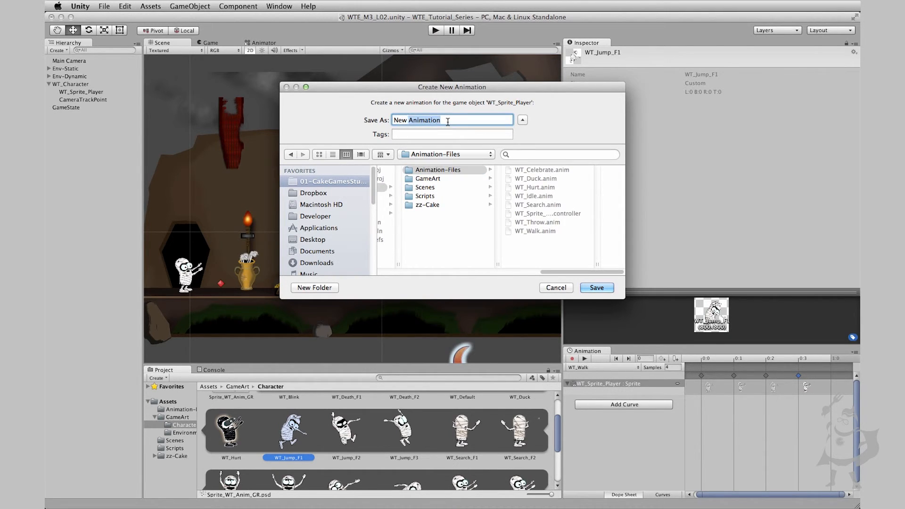
{"action": "type", "text": "WT_Jump_F1"}
{"action": "key", "text": "super+a"}
{"action": "key", "text": "super+c"}
{"action": "left_click", "coordinate": [596, 287]}
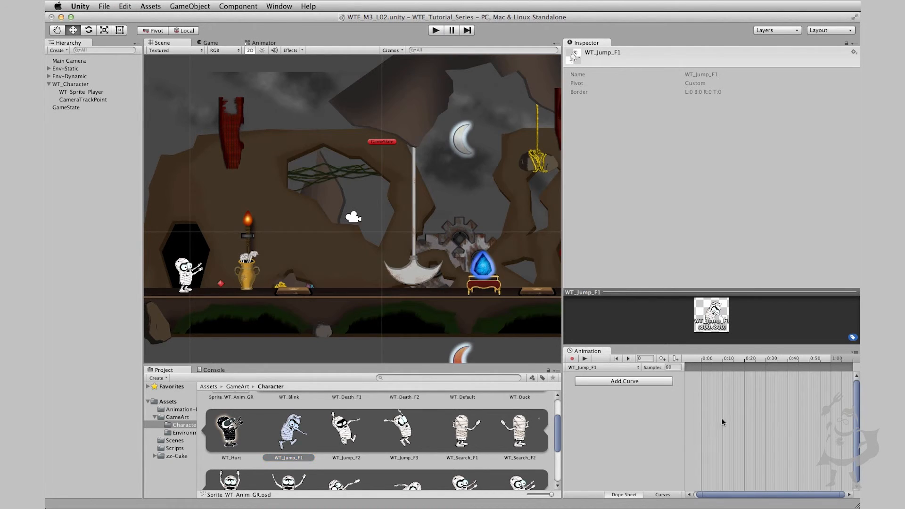
- Set the WT_Jump_F1 clip's Samples to 1, key the WT_Jump_F1 sprite at frame 0, and preview the clip
{"action": "left_click", "coordinate": [673, 369]}
{"action": "type", "text": "1"}
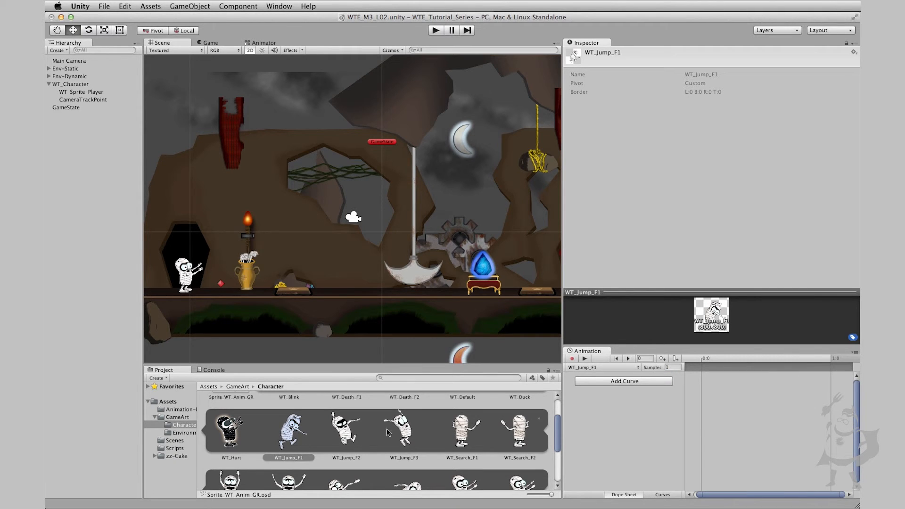
{"action": "left_click_drag", "start_coordinate": [560, 440], "coordinate": [557, 444]}
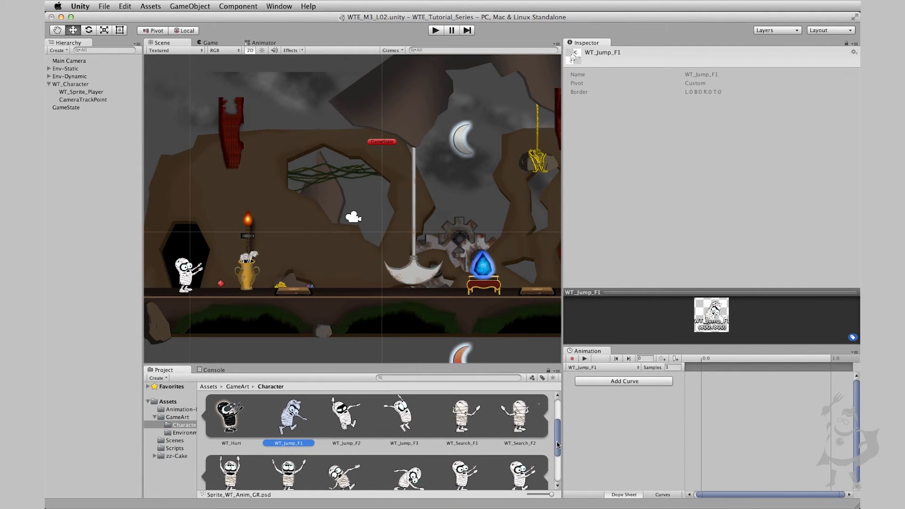
{"action": "left_click_drag", "start_coordinate": [296, 415], "coordinate": [709, 397]}
{"action": "left_click", "coordinate": [584, 359]}
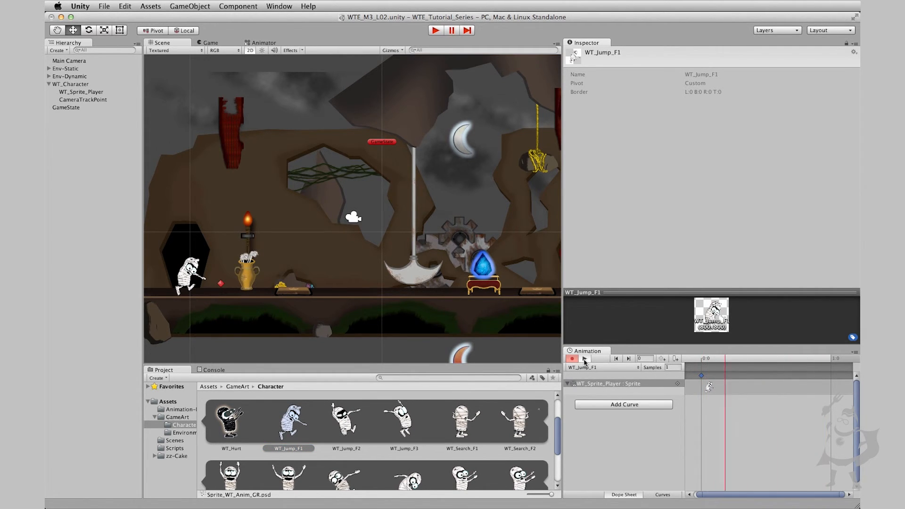
{"action": "left_click", "coordinate": [584, 359]}
- Create another animation clip for WT_Sprite_Player named WT_Jump_F2 and save it in the Animation-Files folder
{"action": "left_click", "coordinate": [599, 369]}
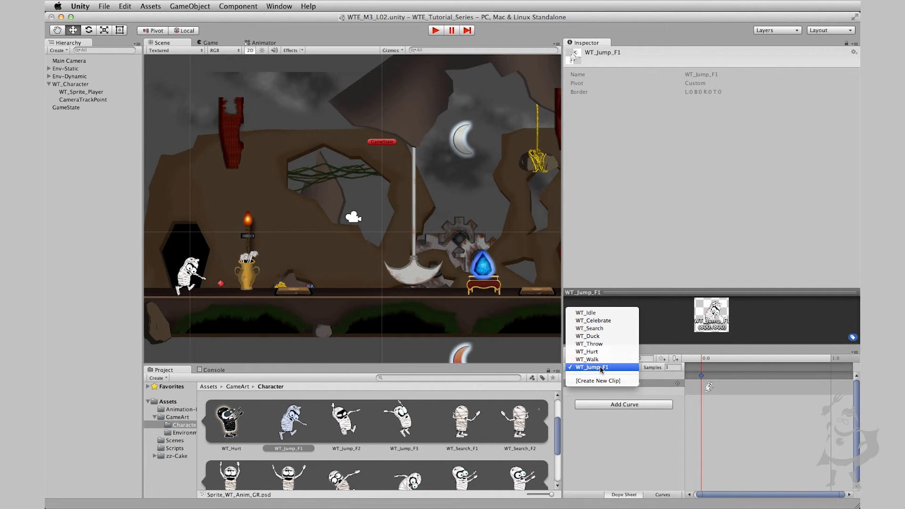
{"action": "left_click", "coordinate": [607, 381]}
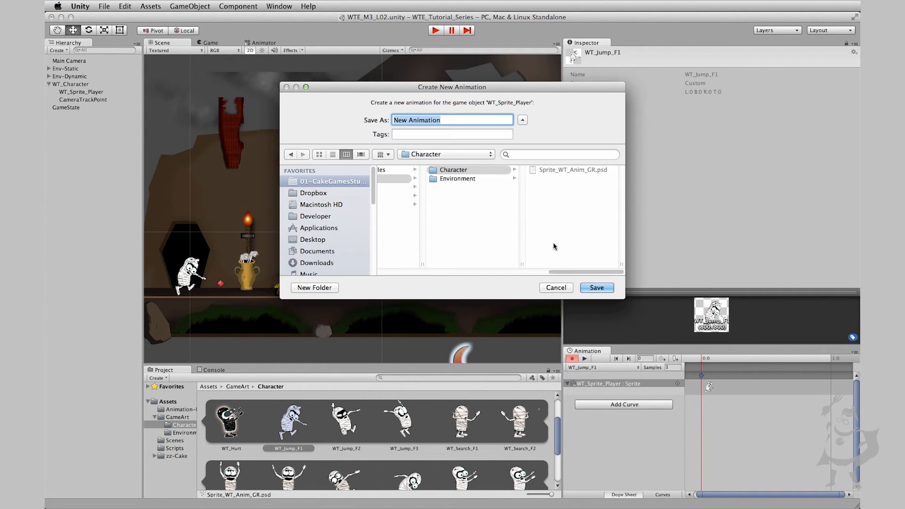
{"action": "left_click_drag", "start_coordinate": [581, 273], "coordinate": [542, 272]}
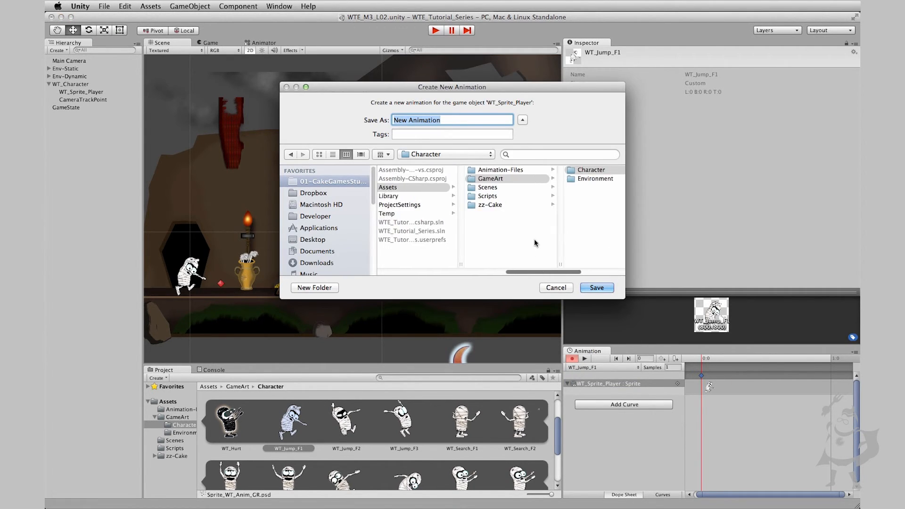
{"action": "left_click", "coordinate": [495, 170]}
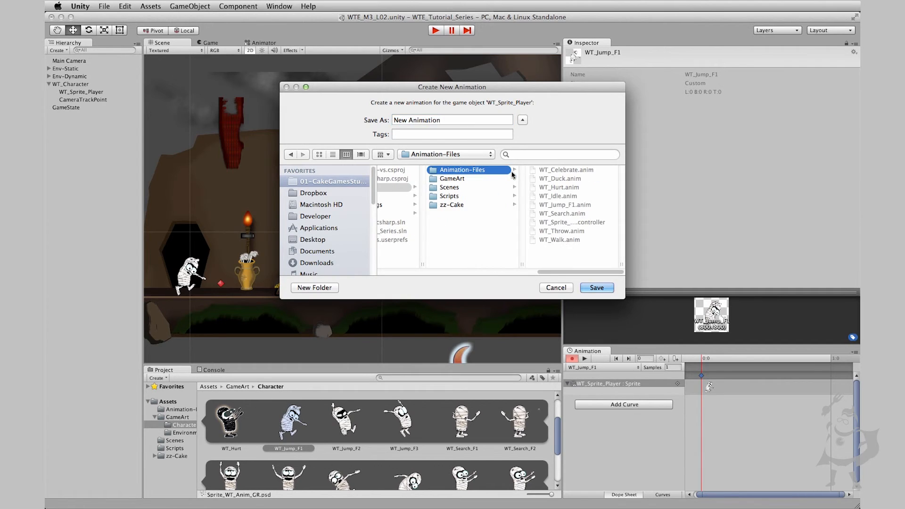
{"action": "triple_click", "coordinate": [457, 119]}
{"action": "type", "text": "WT_Jump_F1"}
{"action": "key", "text": "BackSpace"}
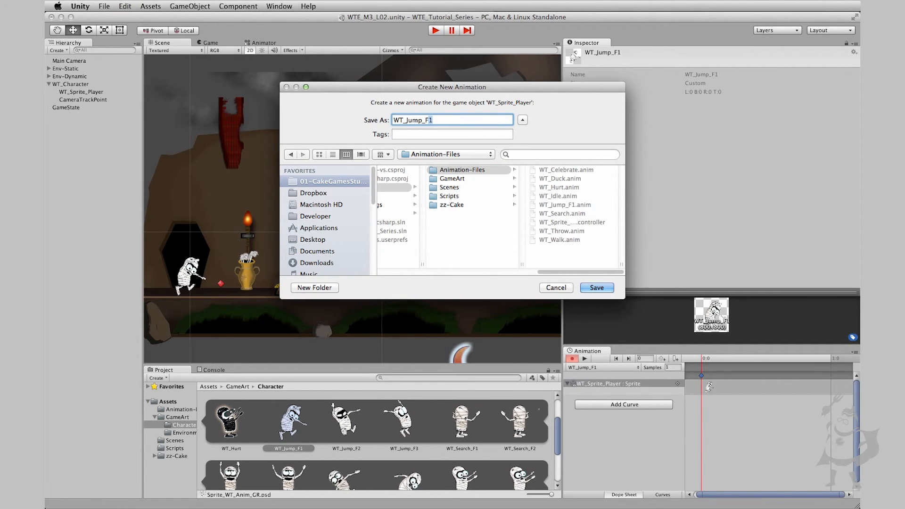
{"action": "type", "text": "2"}
{"action": "key", "text": "Return"}
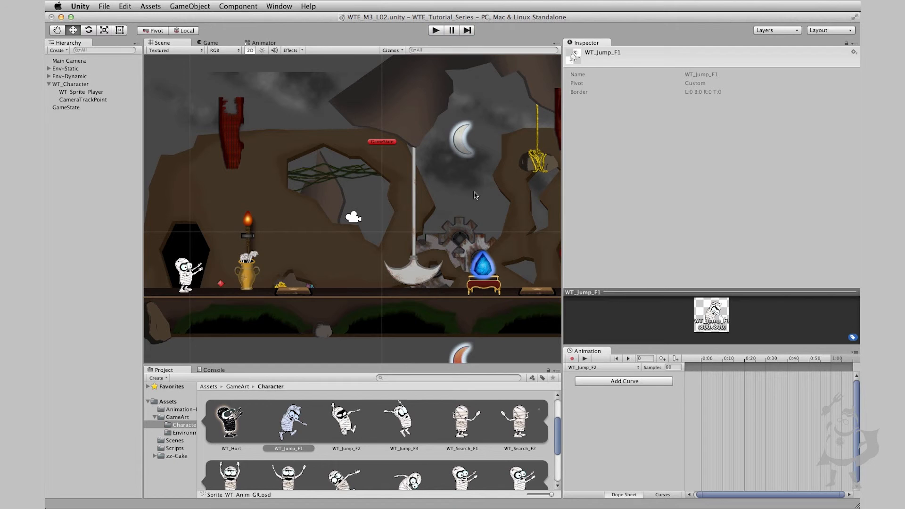
- Key the WT_Jump_F2 sprite at frame 0 of the WT_Jump_F2 clip and set its Samples to 1
{"action": "left_click_drag", "start_coordinate": [349, 427], "coordinate": [707, 401]}
{"action": "left_click", "coordinate": [673, 367]}
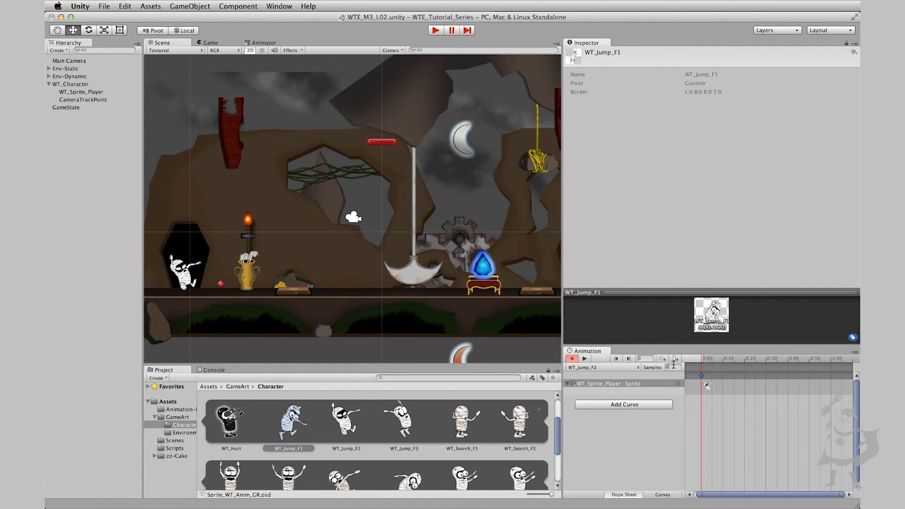
{"action": "left_click", "coordinate": [677, 366]}
{"action": "type", "text": "1"}
- Create a third jump clip for WT_Sprite_Player named WT_Jump_F3 and save it in the Animation-Files folder
{"action": "left_click", "coordinate": [595, 368]}
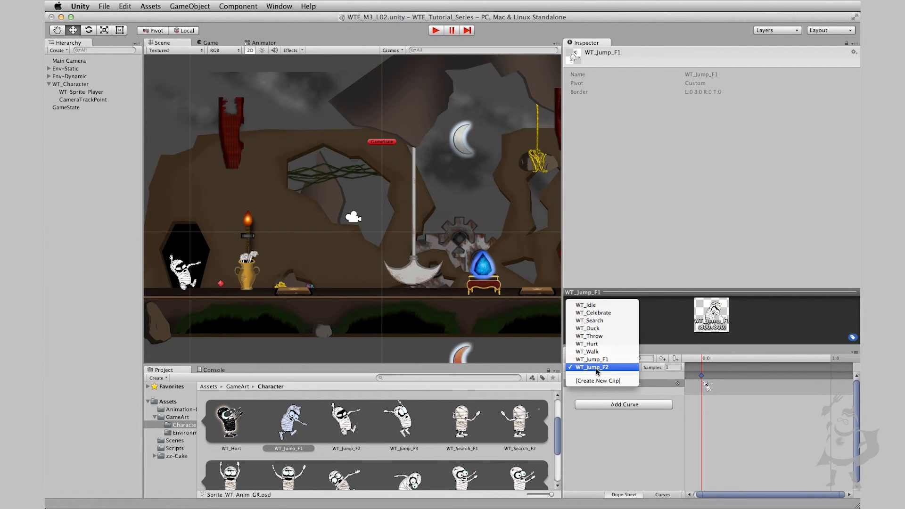
{"action": "left_click", "coordinate": [601, 384]}
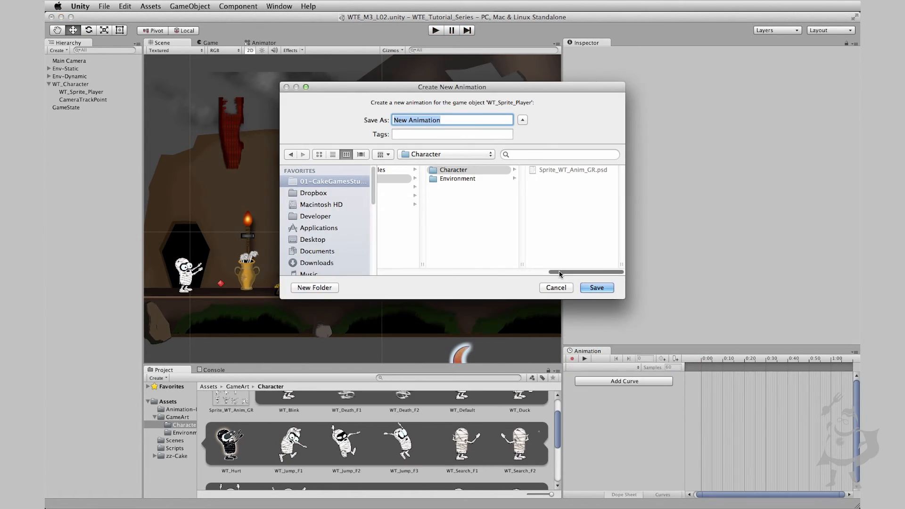
{"action": "left_click_drag", "start_coordinate": [550, 272], "coordinate": [524, 272]}
{"action": "left_click", "coordinate": [461, 170]}
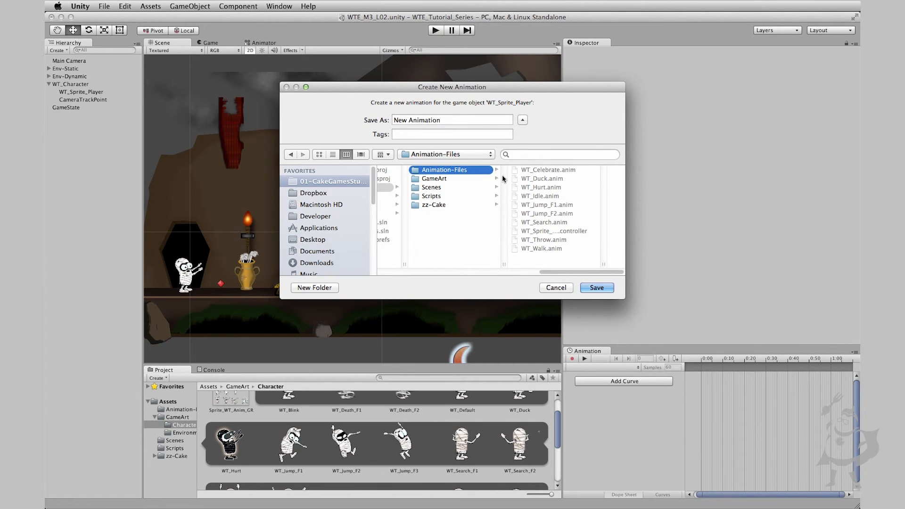
{"action": "left_click", "coordinate": [456, 121]}
{"action": "key", "text": "super+v"}
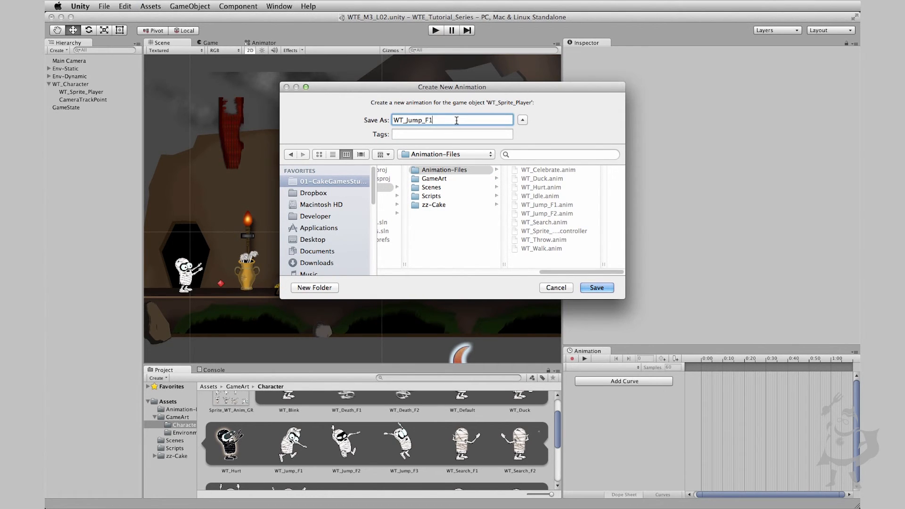
{"action": "key", "text": "shift+Left"}
{"action": "key", "text": "Return"}
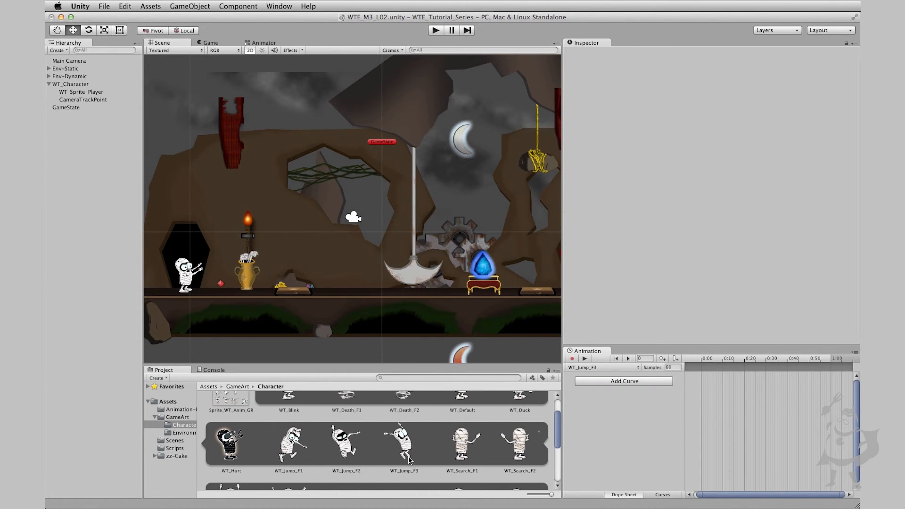
- Key the WT_Jump_F3 sprite at frame 0 of its clip with Samples set to 1, and collapse the Sprite_WT_Anim_GR sprite sheet
{"action": "left_click_drag", "start_coordinate": [401, 443], "coordinate": [711, 397]}
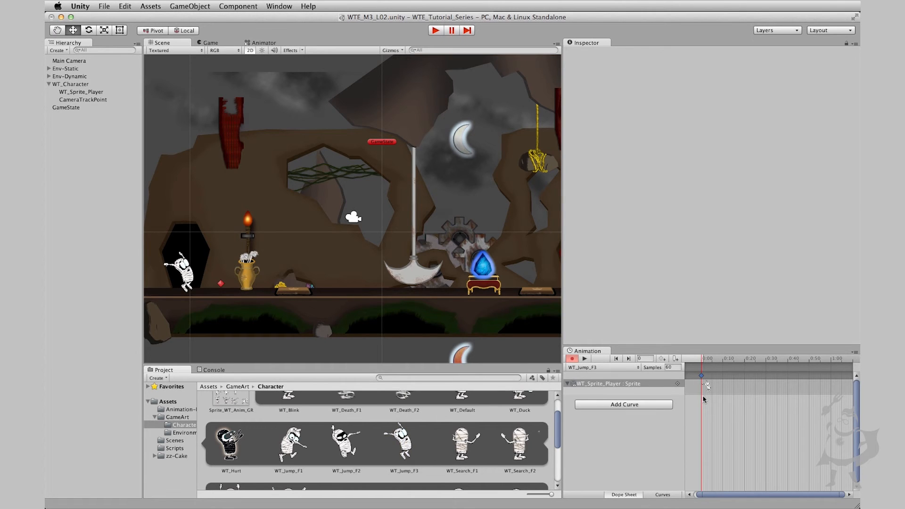
{"action": "left_click", "coordinate": [678, 369]}
{"action": "type", "text": "1"}
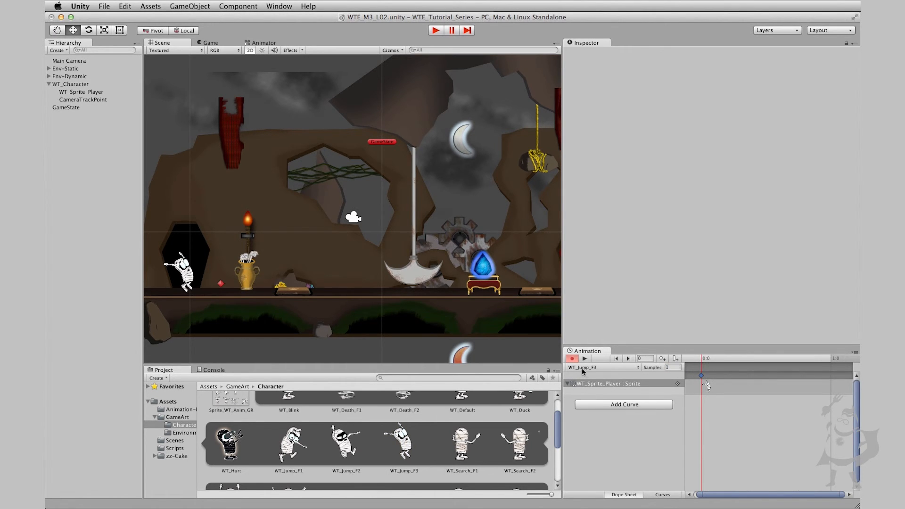
{"action": "scroll", "coordinate": [558, 436], "scroll_direction": "up", "scroll_amount": 2}
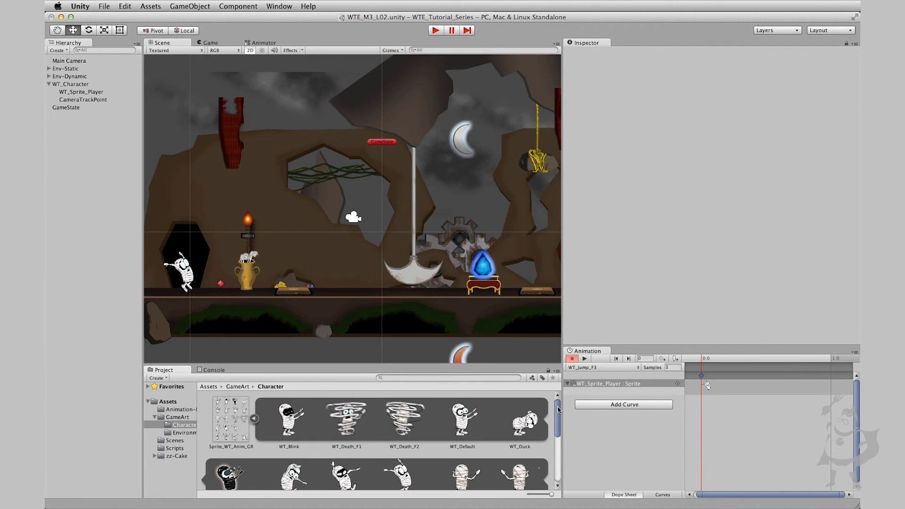
{"action": "left_click", "coordinate": [254, 418]}
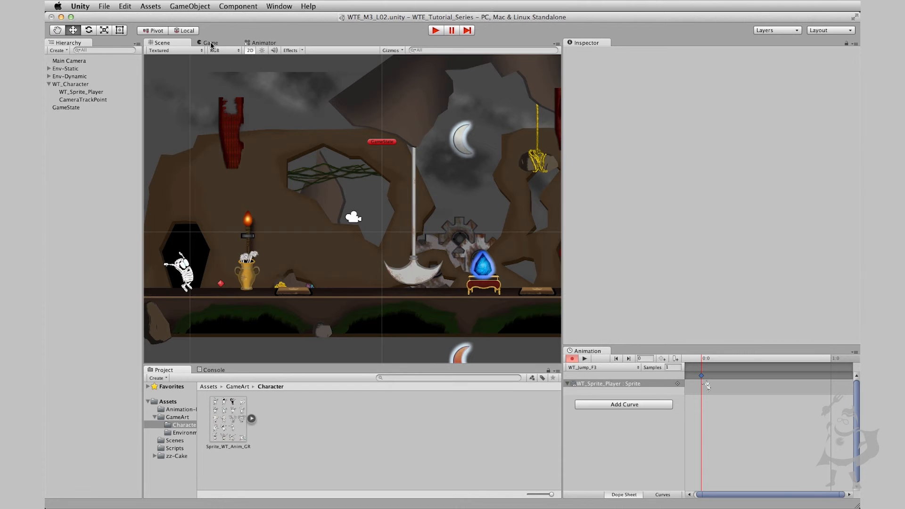
- Examine the character's states in the Animator graph and the loop settings of the WT_Throw and WT_Search clips
{"action": "left_click", "coordinate": [258, 43]}
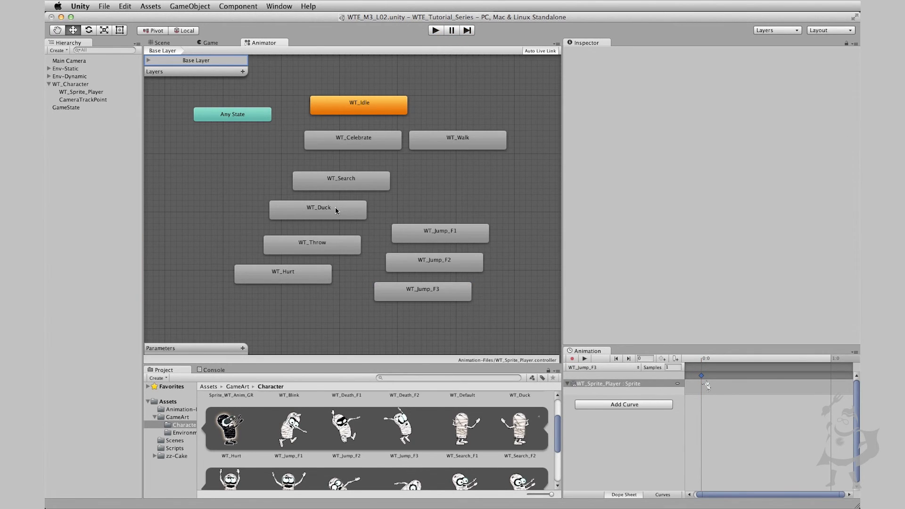
{"action": "double_click", "coordinate": [328, 241]}
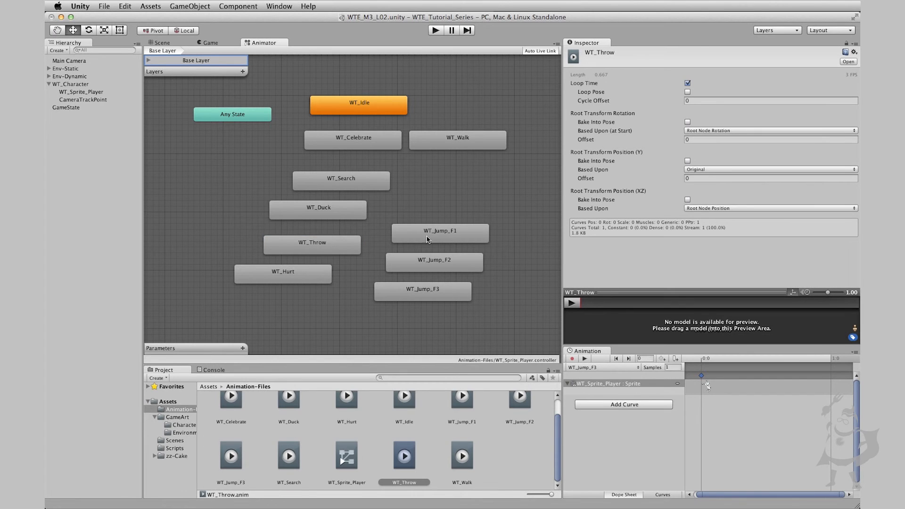
{"action": "left_click", "coordinate": [344, 314]}
{"action": "double_click", "coordinate": [355, 186]}
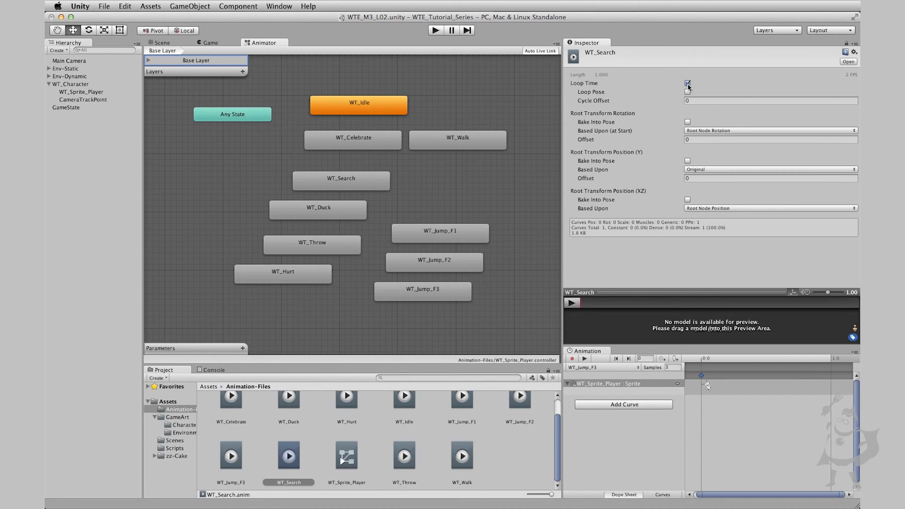
{"action": "left_click", "coordinate": [464, 182]}
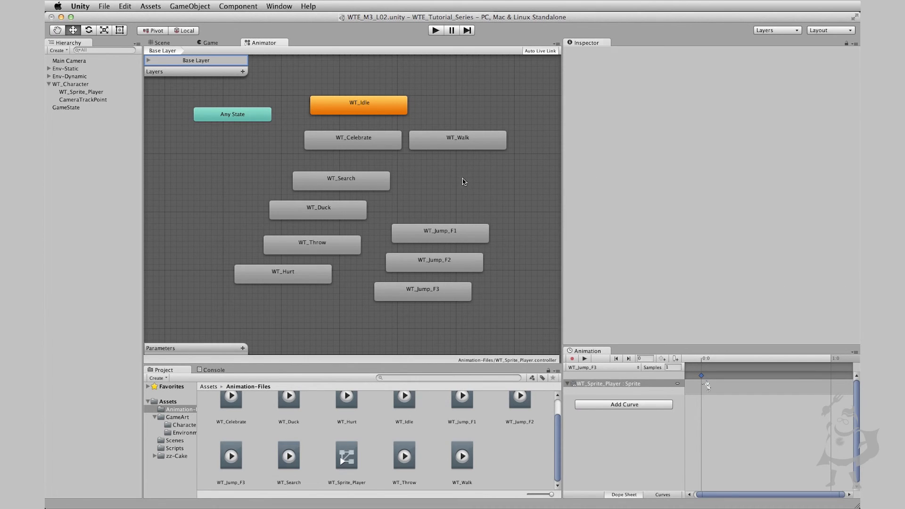
{"action": "left_click", "coordinate": [461, 144]}
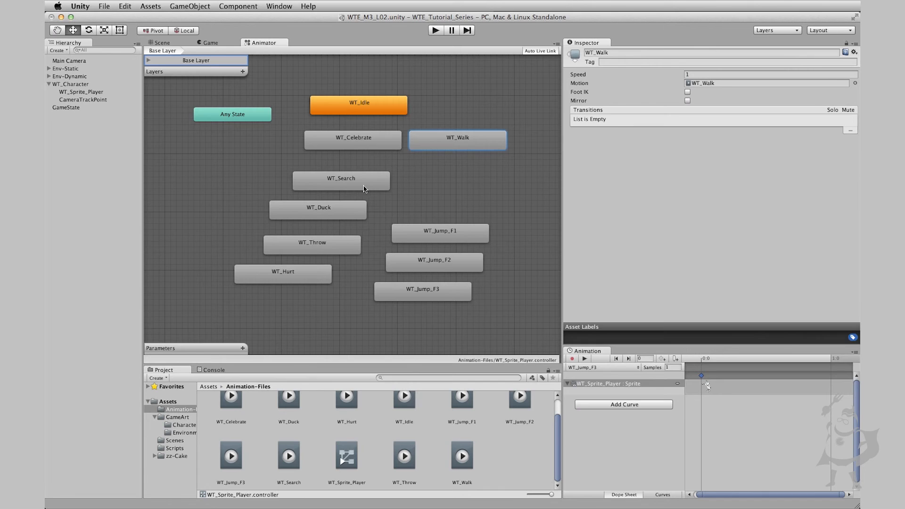
{"action": "double_click", "coordinate": [320, 252]}
{"action": "left_click", "coordinate": [432, 105]}
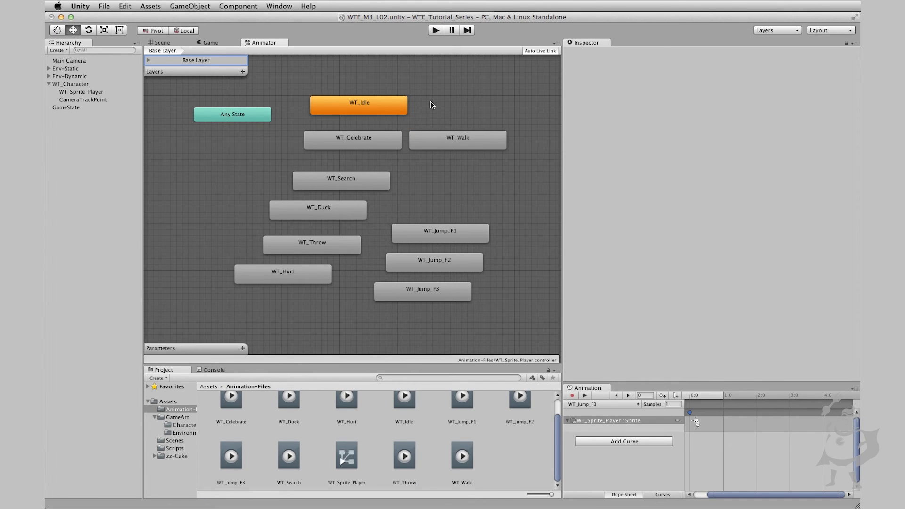
- Run the scene in the Game view to check the character's default animation
{"action": "left_click", "coordinate": [211, 43]}
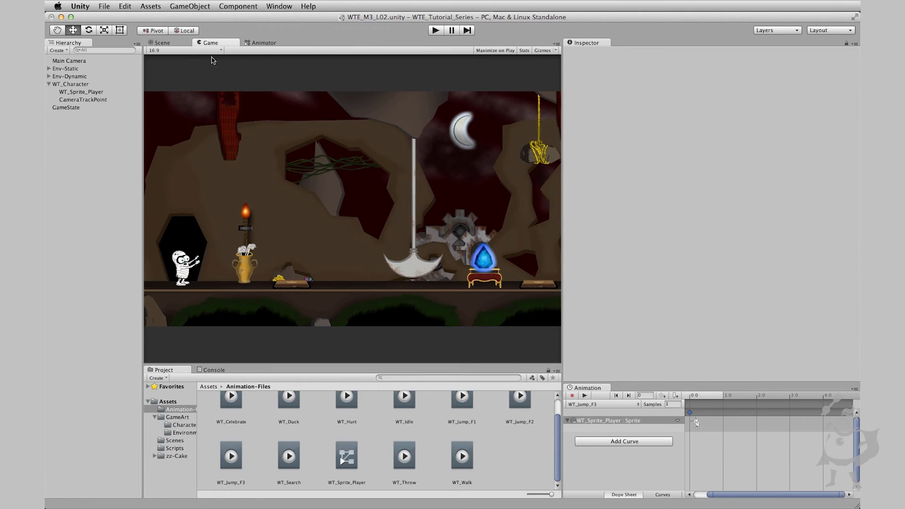
{"action": "left_click", "coordinate": [436, 30]}
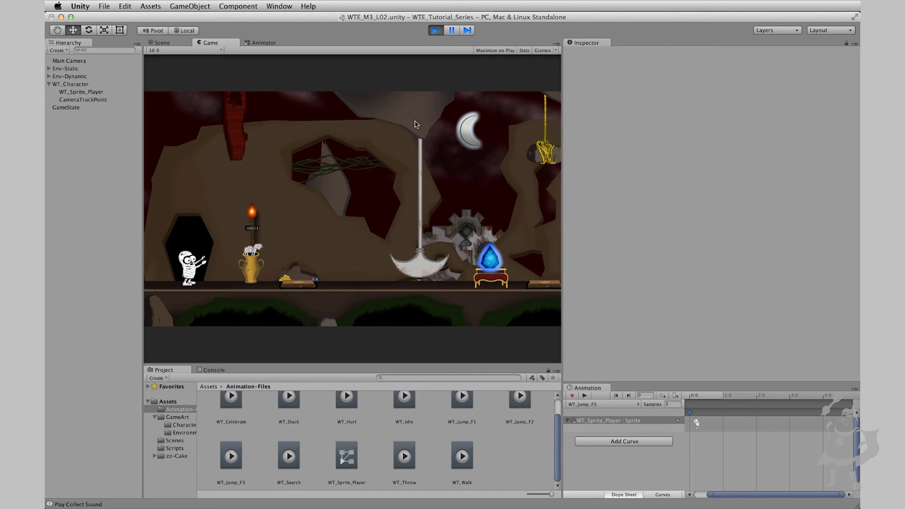
- Move the character back and forth through the level in play mode to check its animation in both directions
{"action": "key", "text": "Right"}
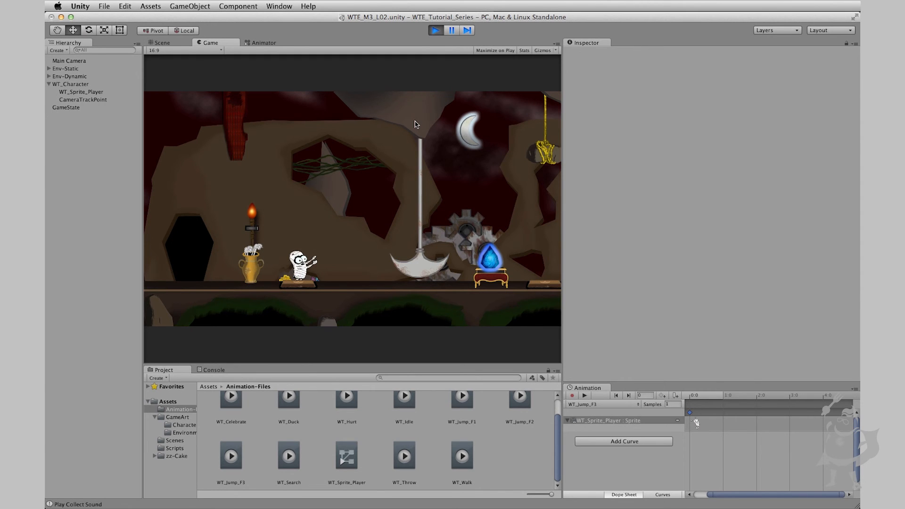
{"action": "key", "text": "Right"}
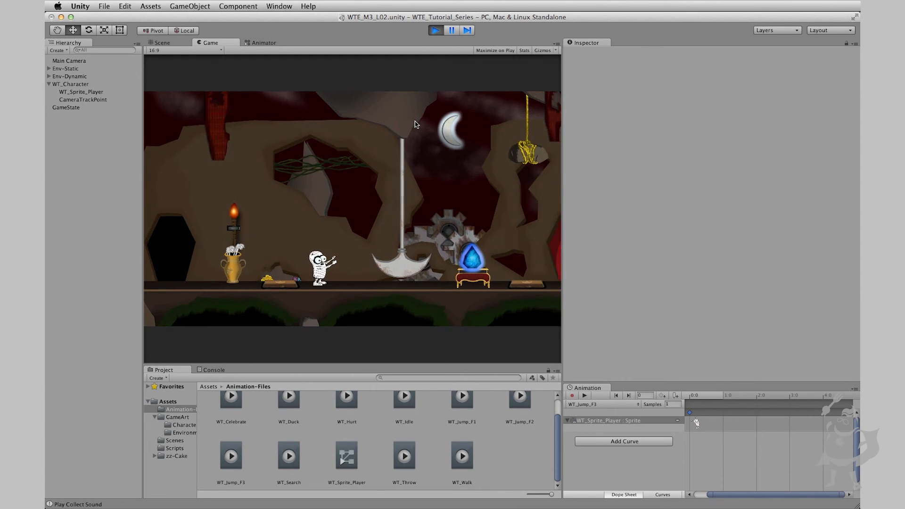
{"action": "key", "text": "Right"}
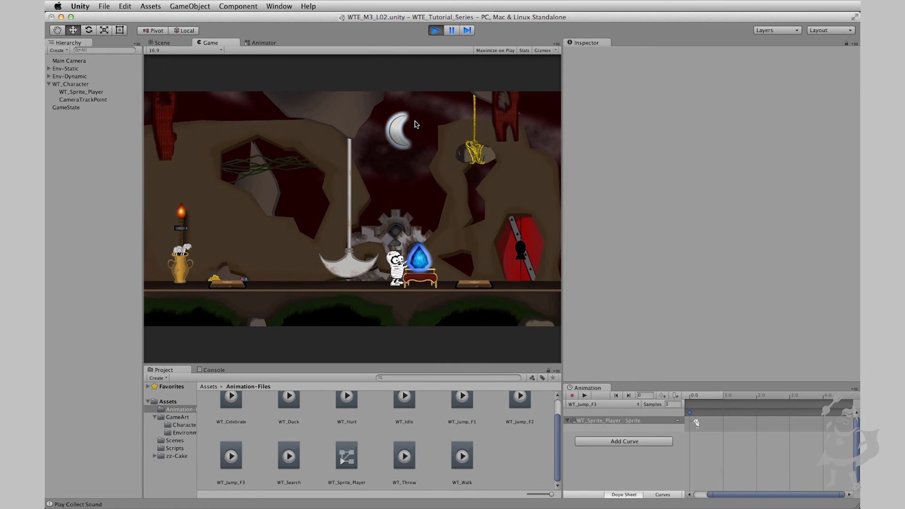
{"action": "key", "text": "Right"}
{"action": "key", "text": "Left"}
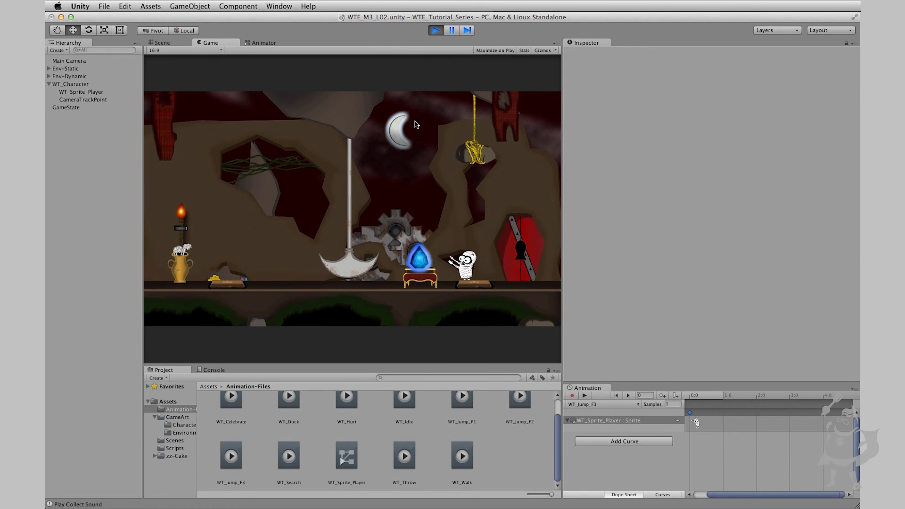
{"action": "key", "text": "Right"}
{"action": "key", "text": "Right"}
{"action": "key", "text": "Left"}
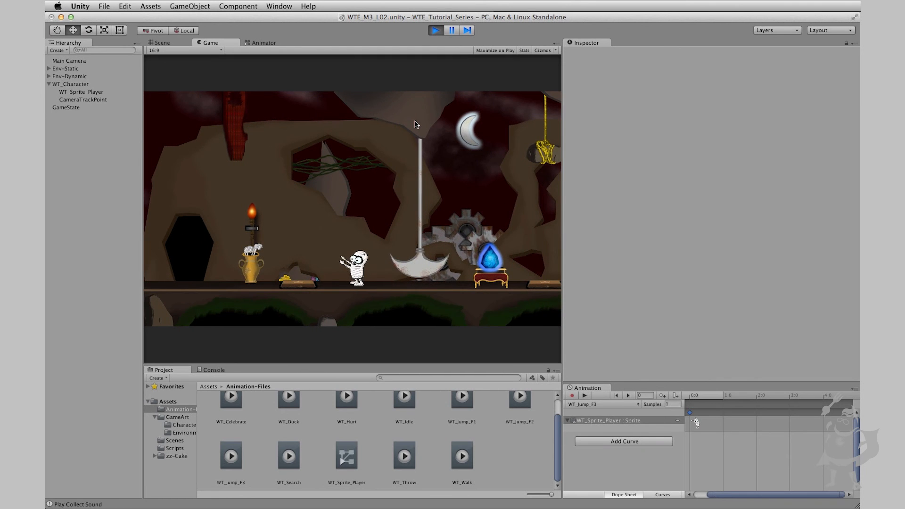
{"action": "key", "text": "Right"}
{"action": "key", "text": "Left"}
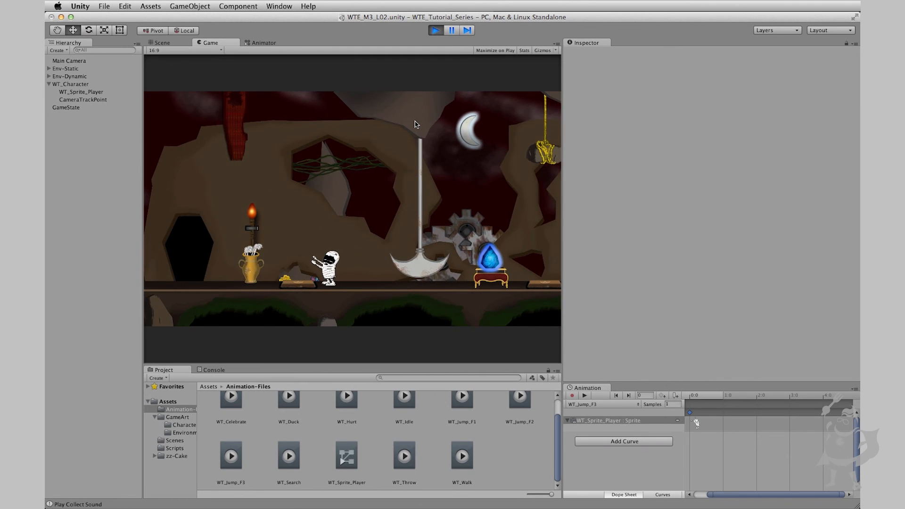
{"action": "key", "text": "Right"}
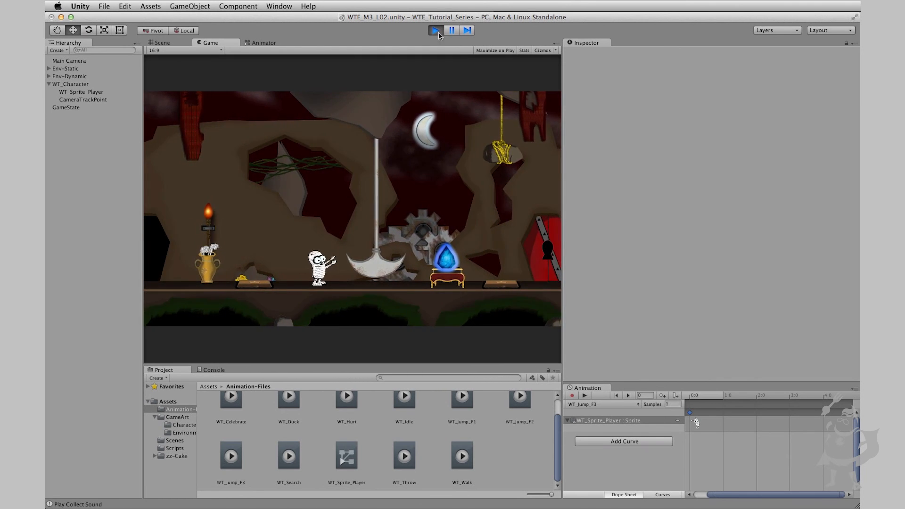